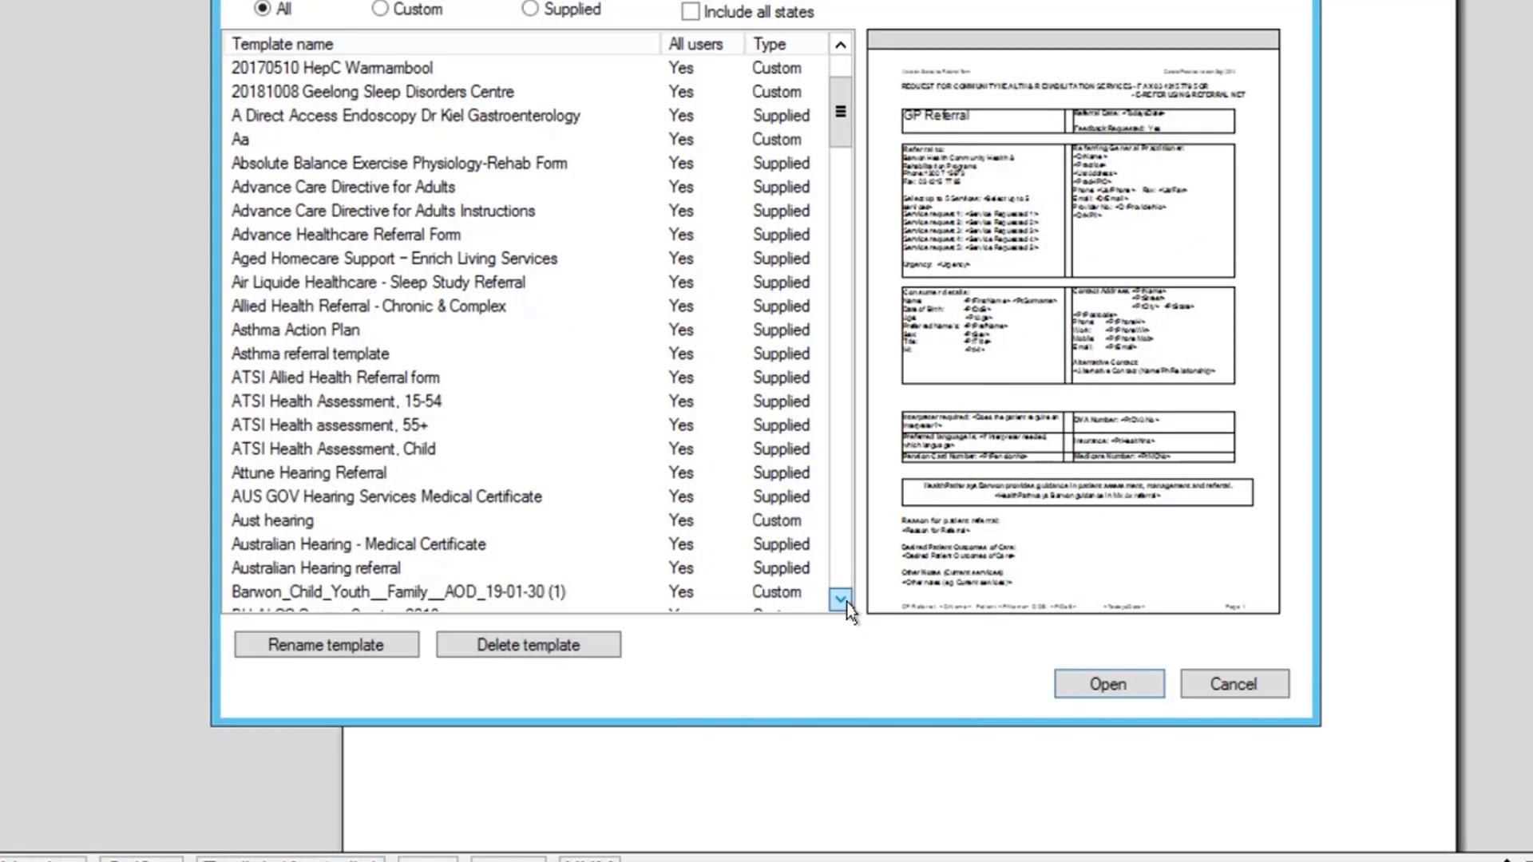
# Step: Open the PHN-PMHC-Referral-BP-vJuly2020-1 custom template from the template list
pyautogui.moveTo(848, 605); pyautogui.dragTo(848, 611)
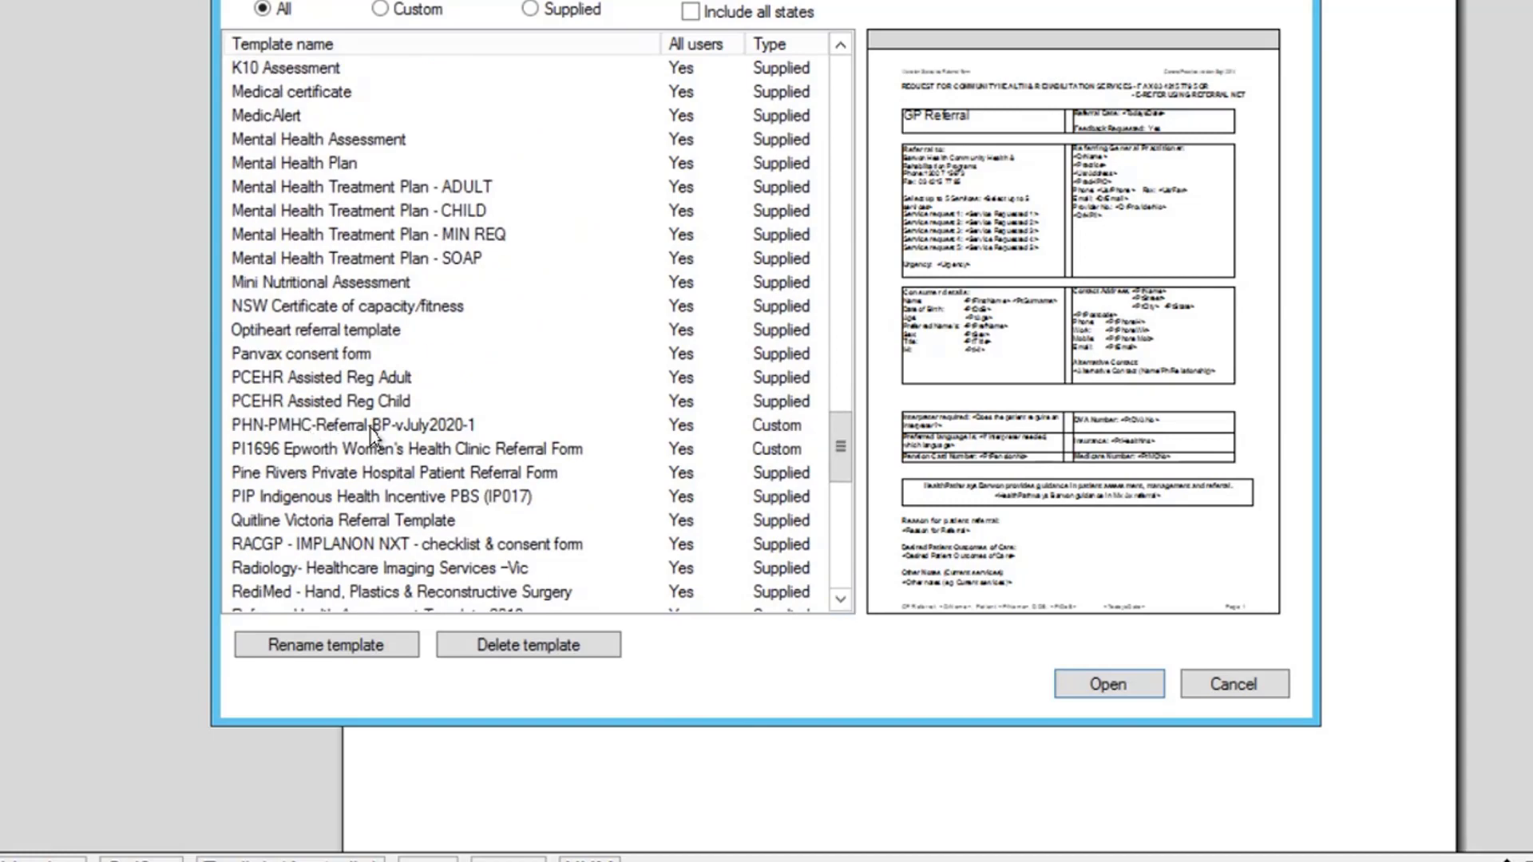
pyautogui.doubleClick(454, 426)
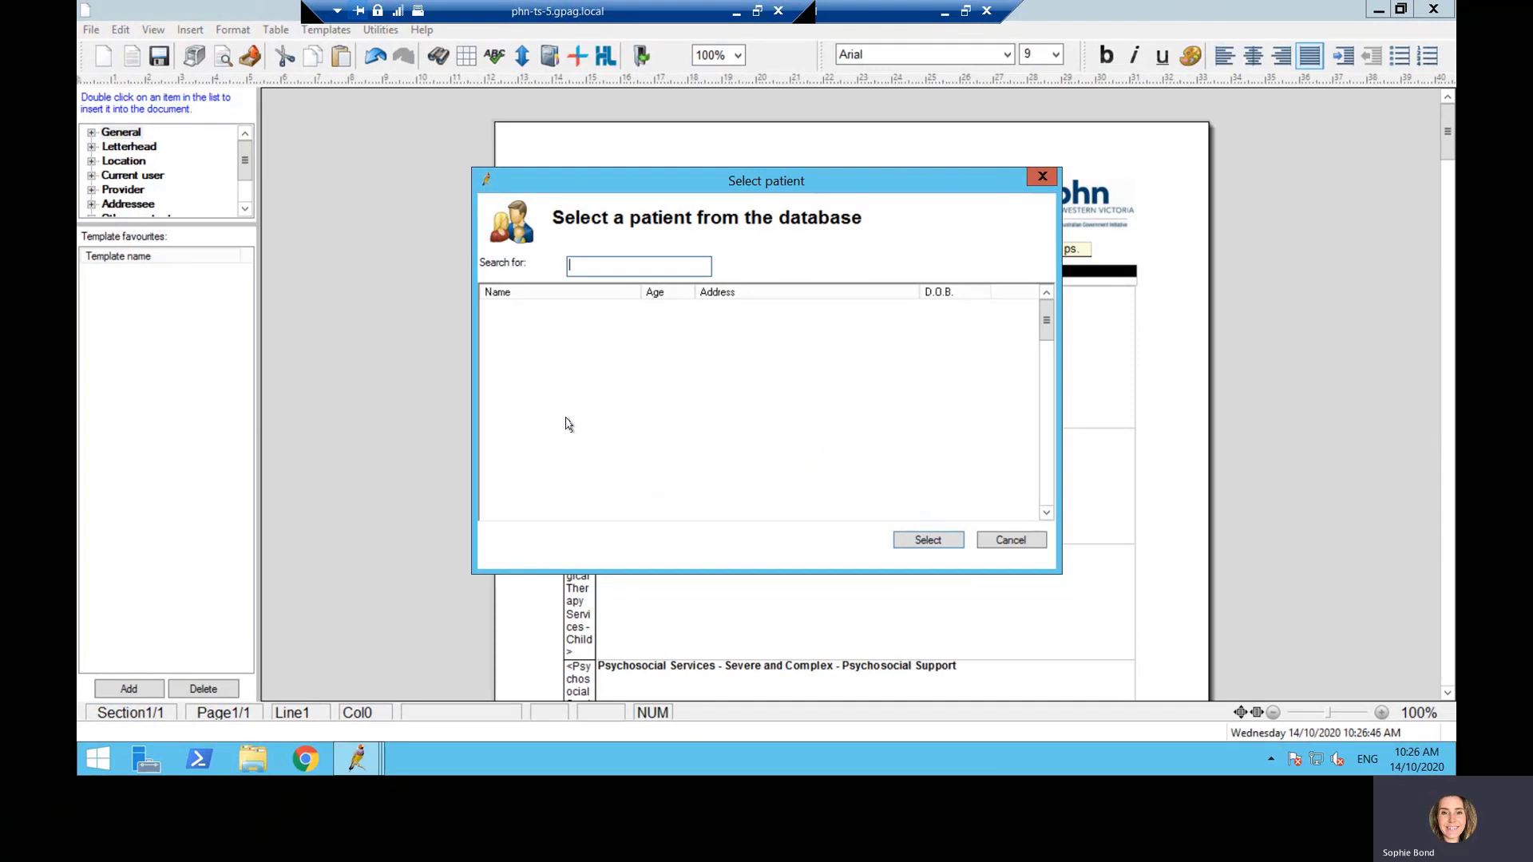
# Step: Search the patient database with the % wildcard, select the demo patient for the referral, and choose the first listed Main surgery provider
pyautogui.write('%')
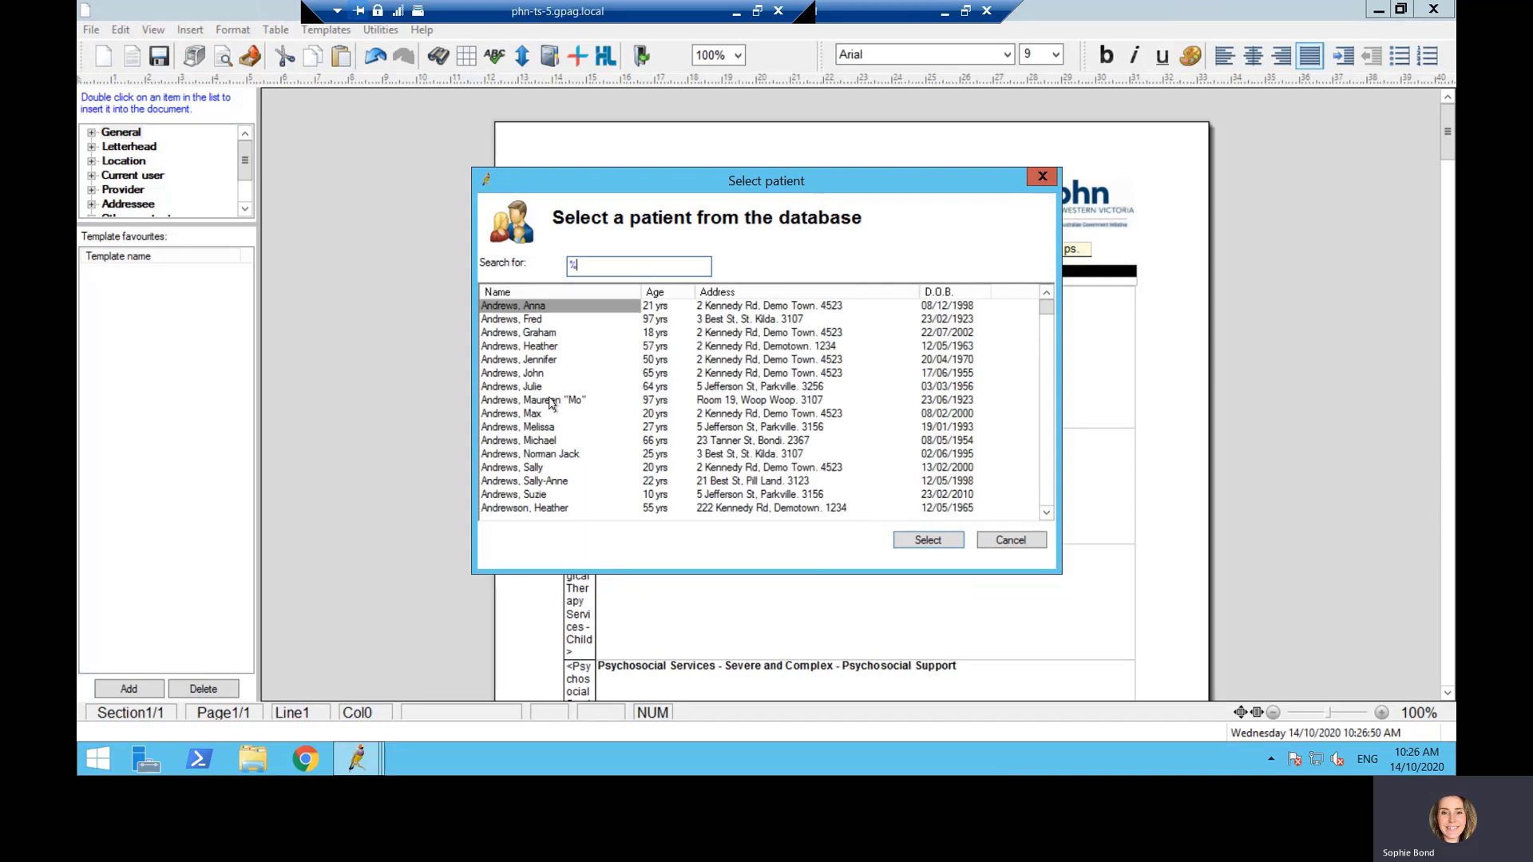
pyautogui.doubleClick(549, 402)
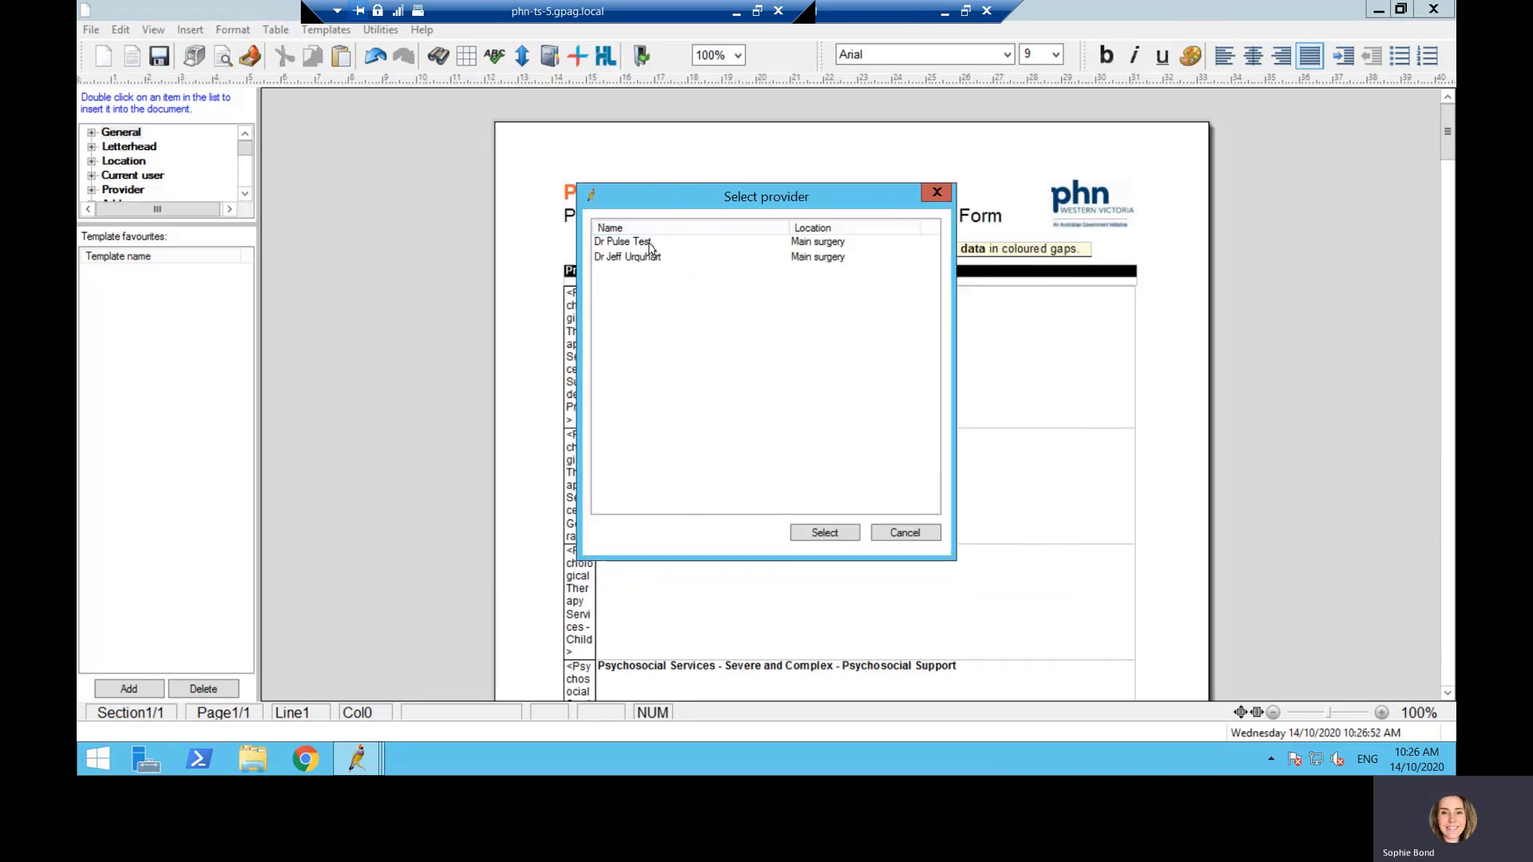
pyautogui.click(649, 243)
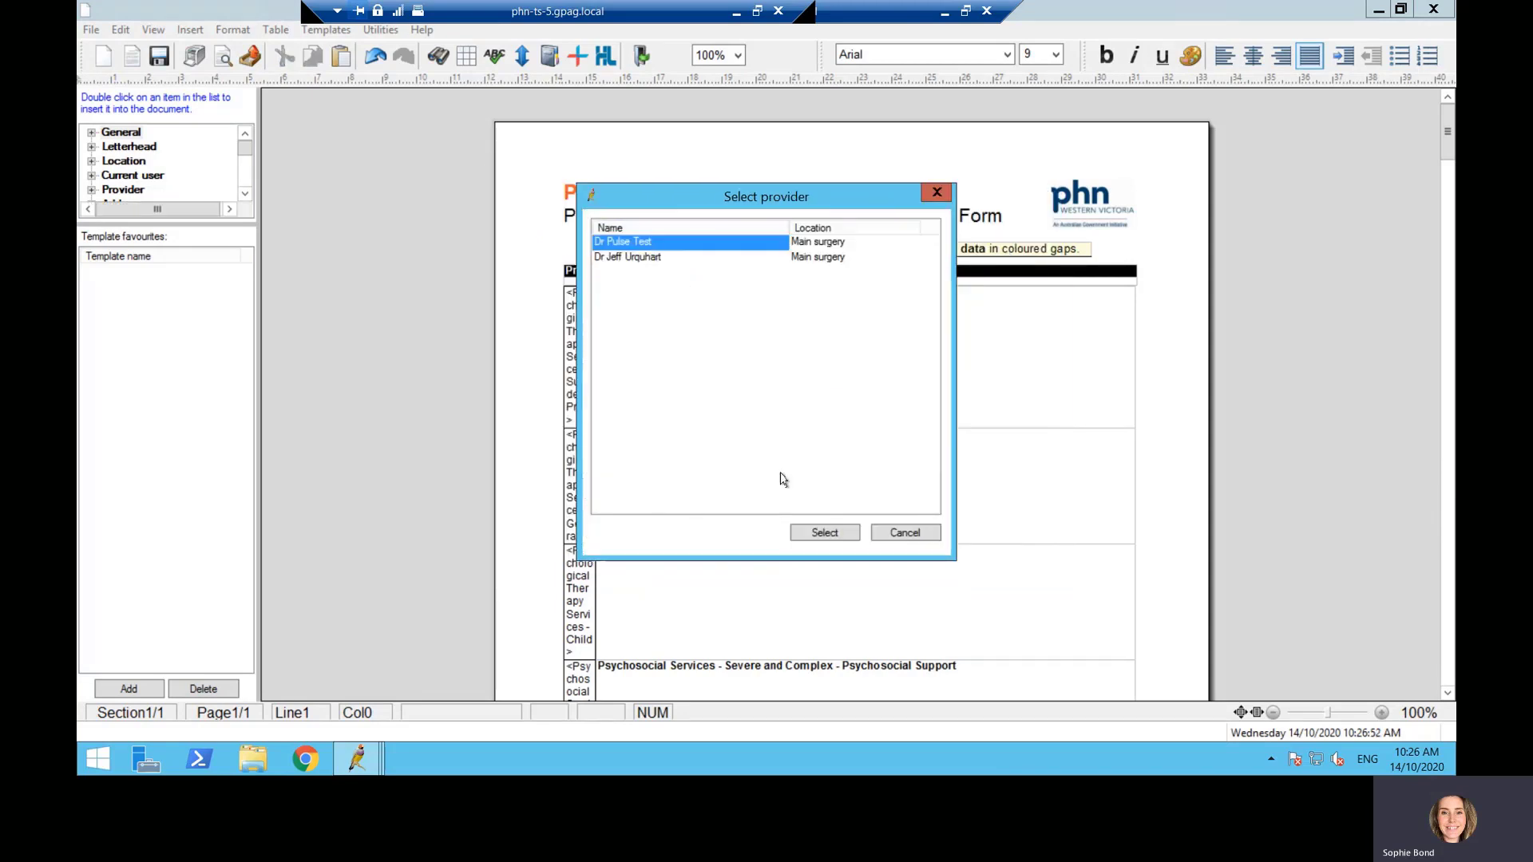
pyautogui.click(825, 533)
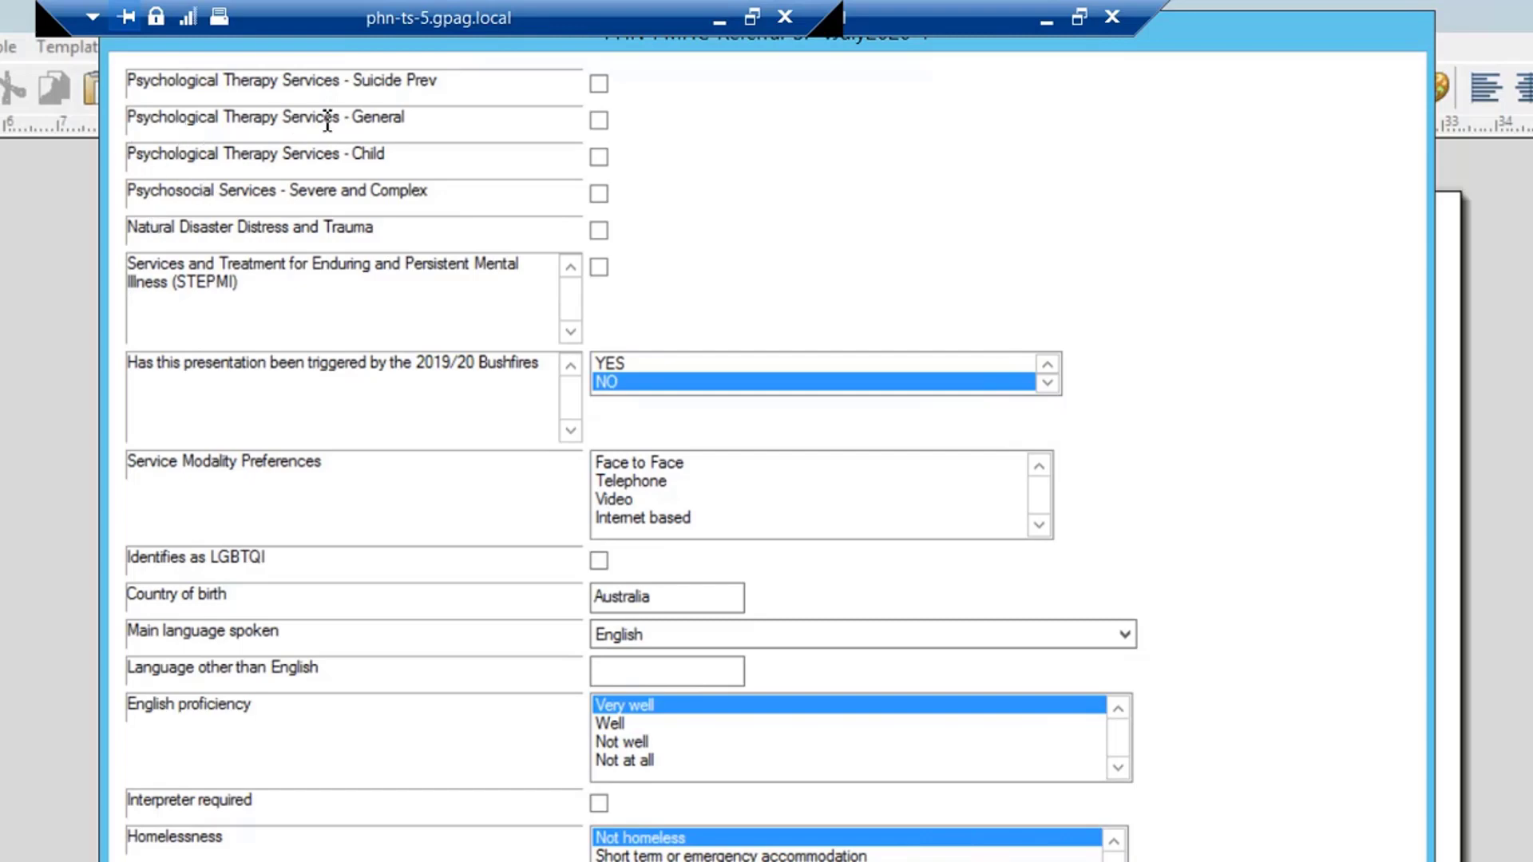
# Step: Request Psychological Therapy Services - General and choose Face to Face and Video as the service modality preferences
pyautogui.click(596, 122)
pyautogui.click(709, 464)
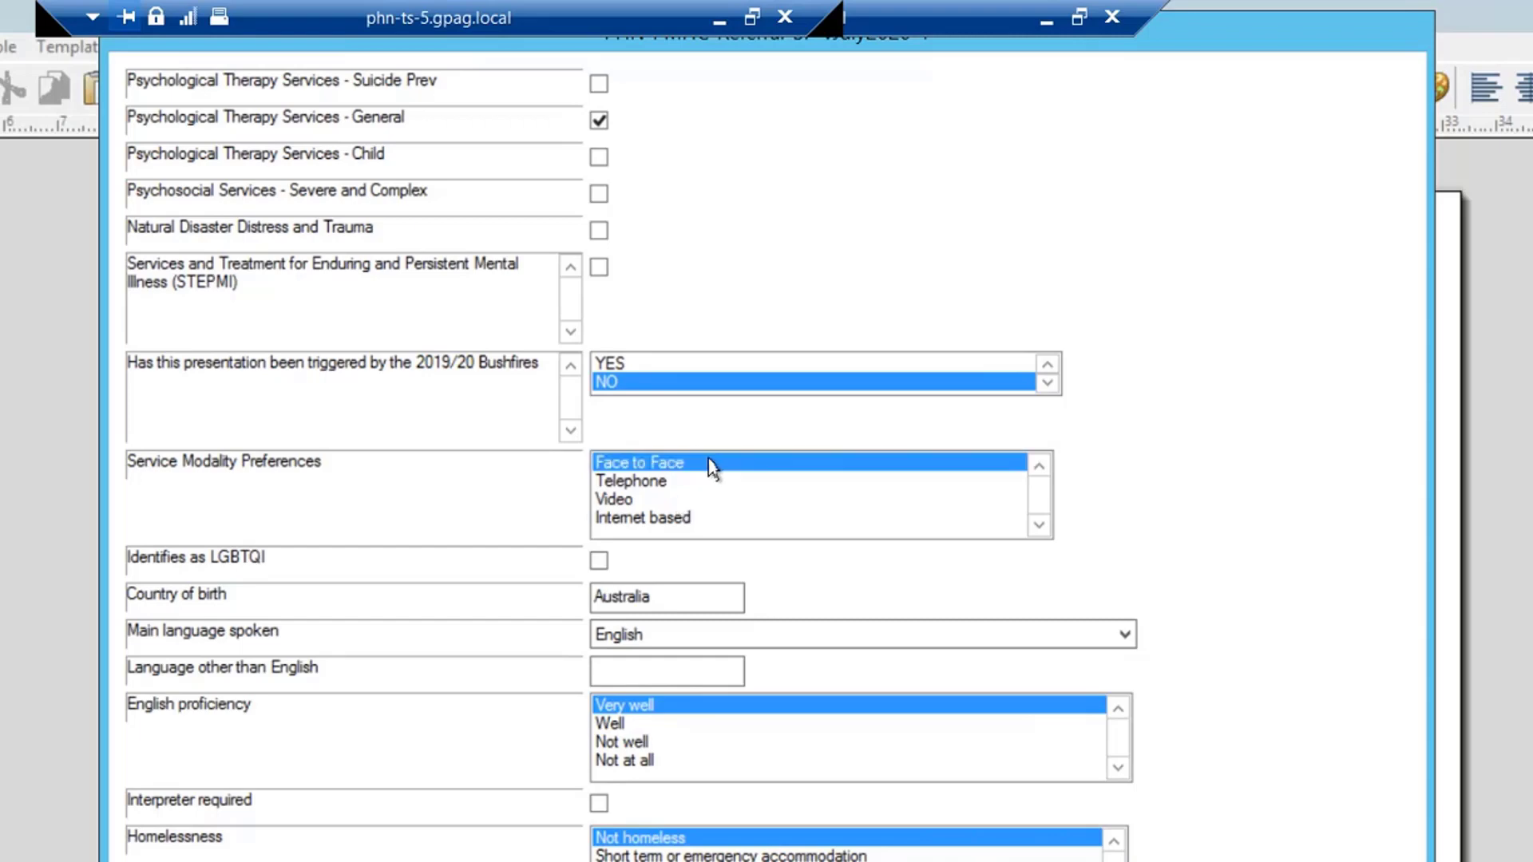
pyautogui.click(643, 500)
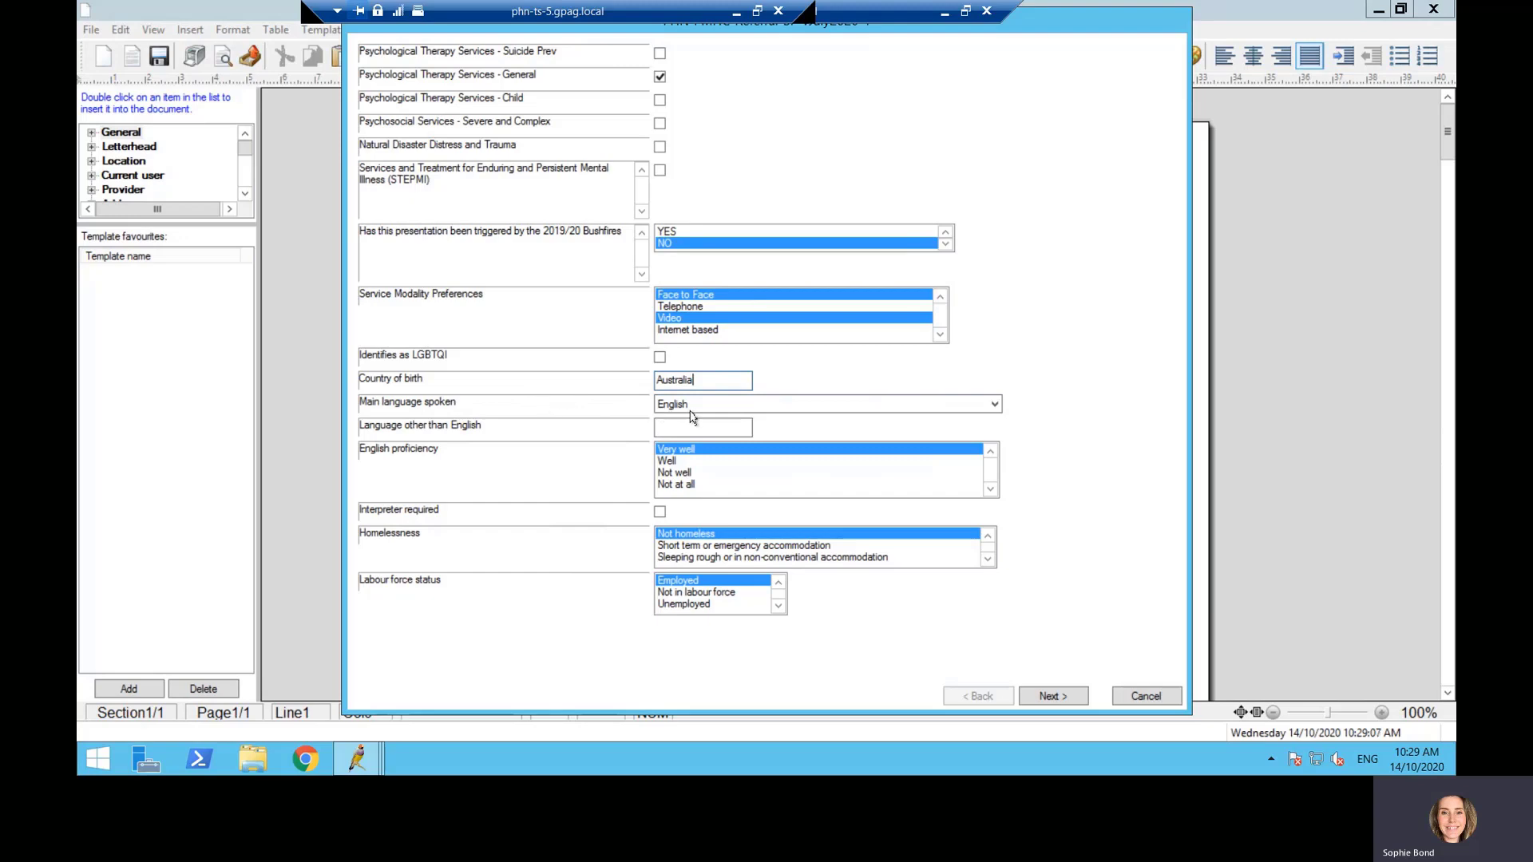
# Step: Set the labour force status to Not in labour force and continue to the next page of questions
pyautogui.press('Tab')
pyautogui.press('Tab')
pyautogui.click(700, 606)
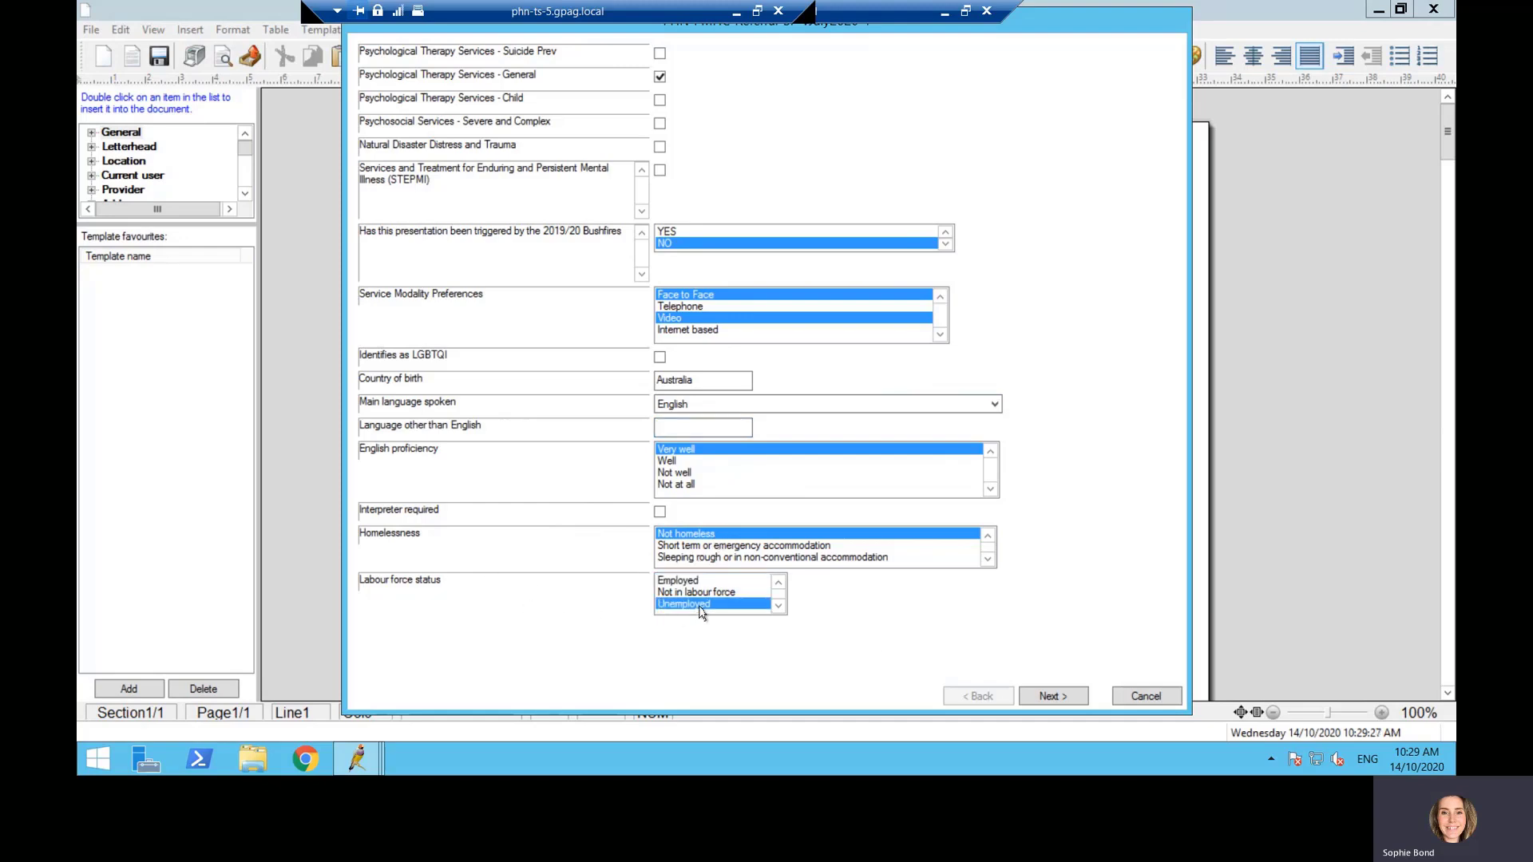
pyautogui.click(729, 593)
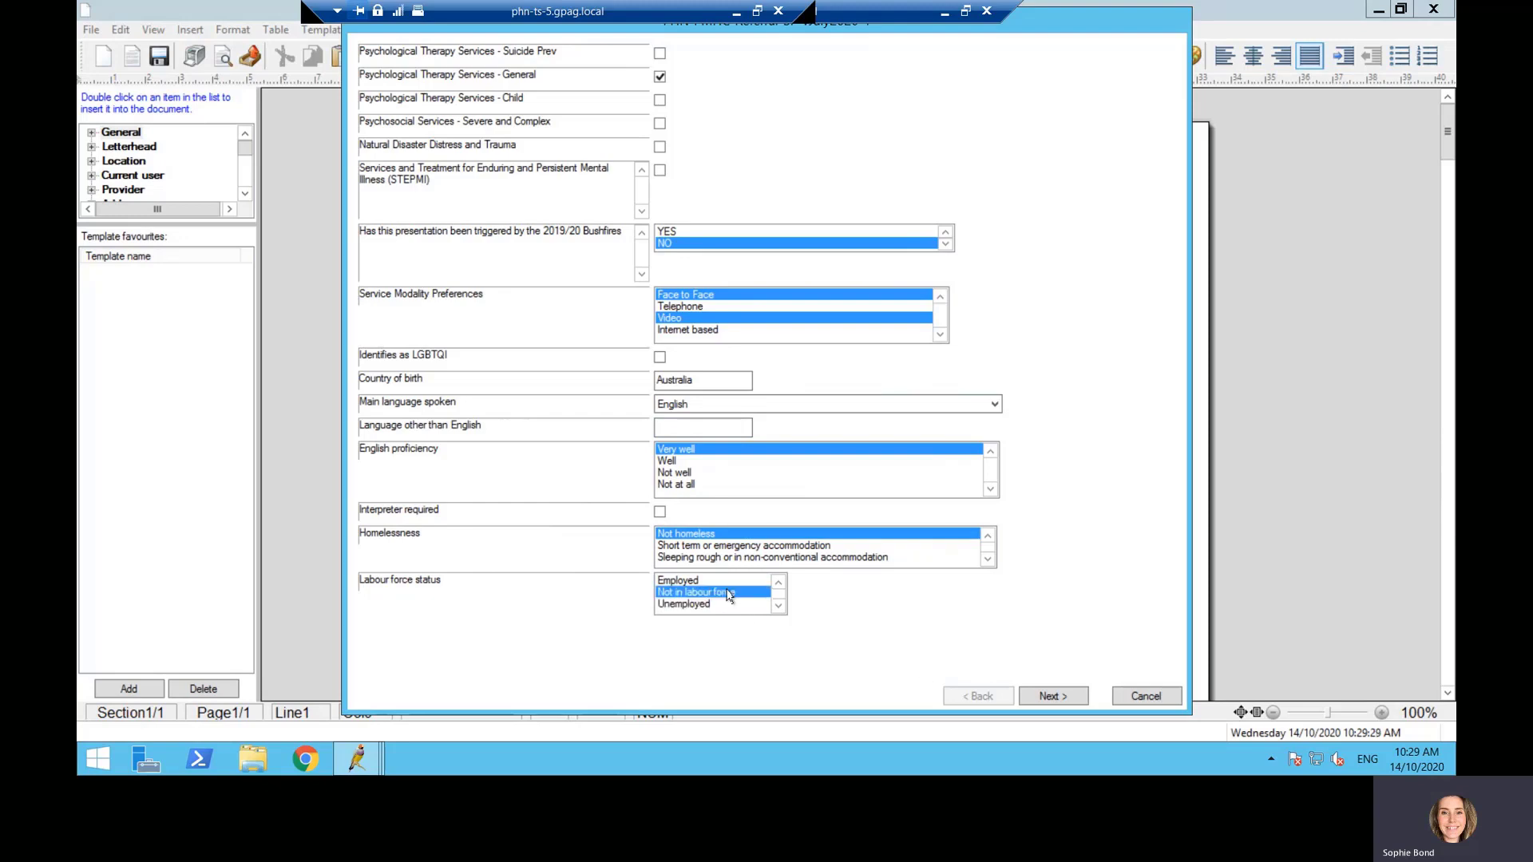
pyautogui.click(1069, 698)
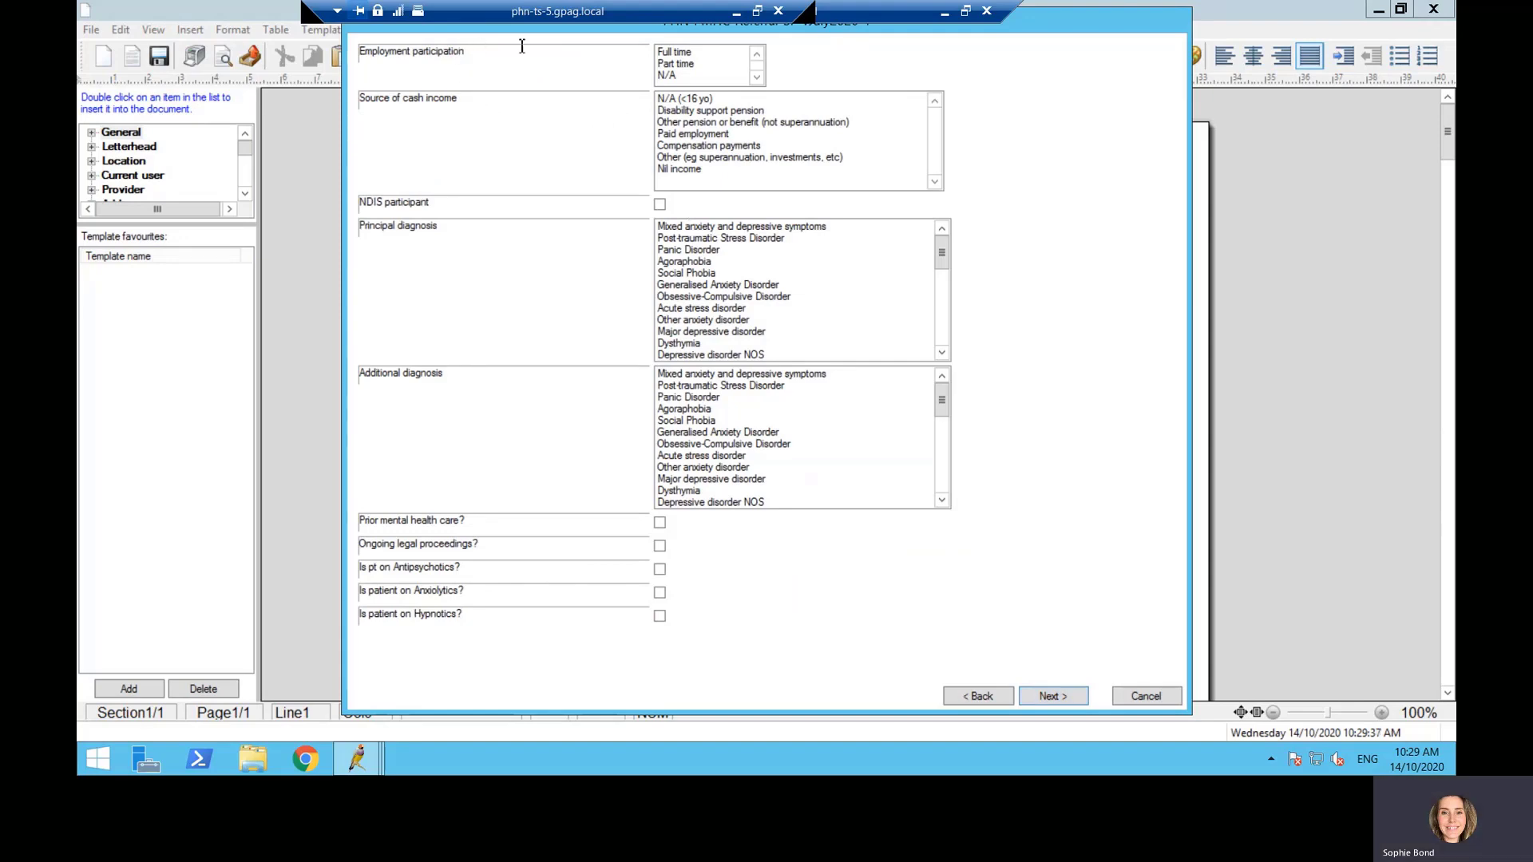
# Step: Set employment participation to N/A, cash income source to Other pension or benefit (not superannuation), and principal diagnosis to Other anxiety disorder
pyautogui.click(673, 76)
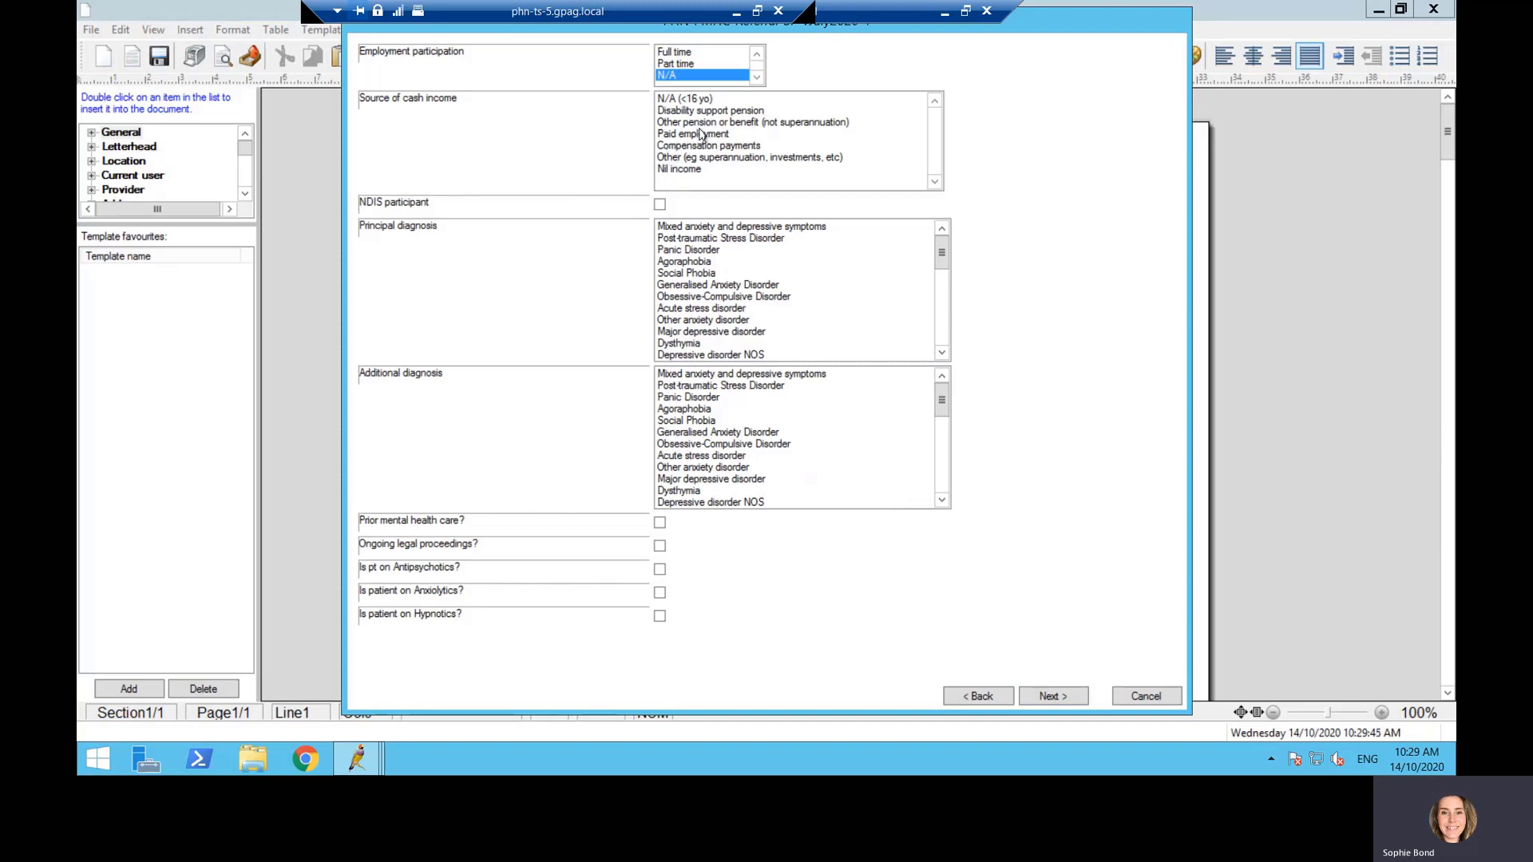
pyautogui.click(759, 124)
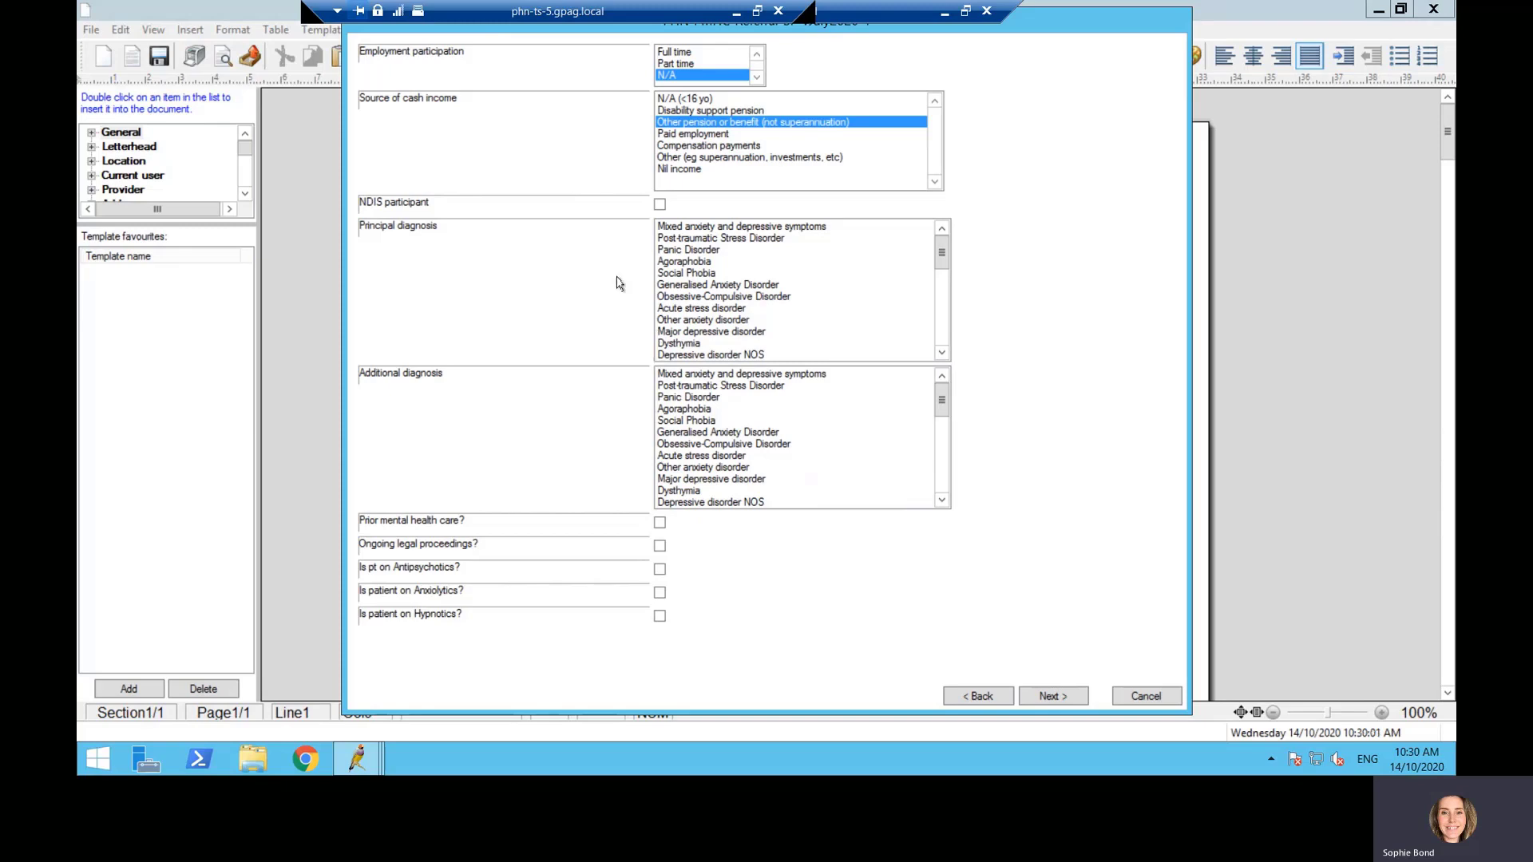
pyautogui.click(714, 323)
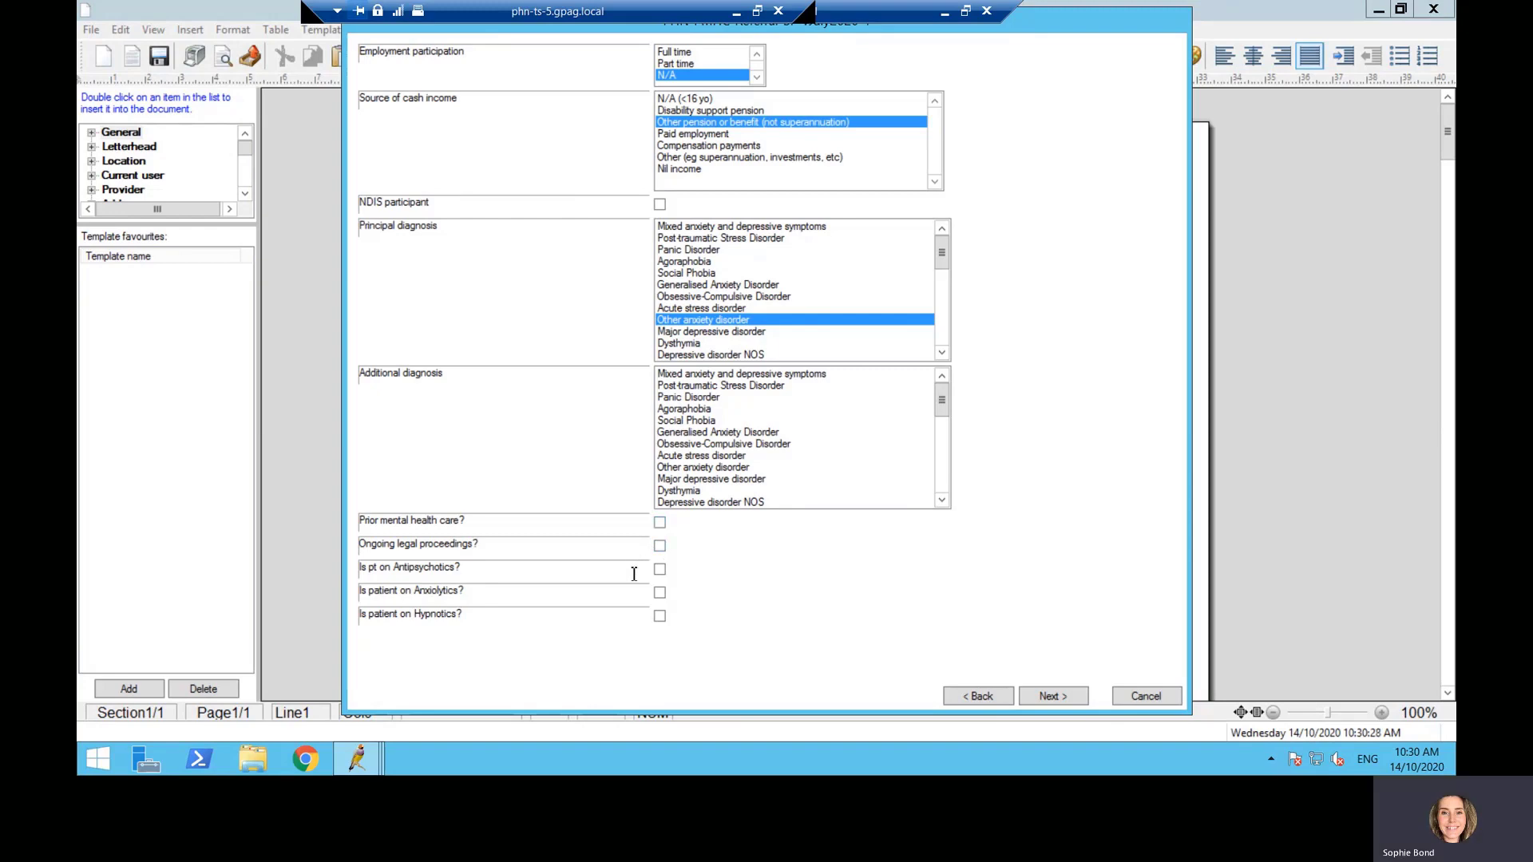
# Step: Mark the patient as being on antidepressants on the last question page and insert the answers into the referral form
pyautogui.click(1049, 698)
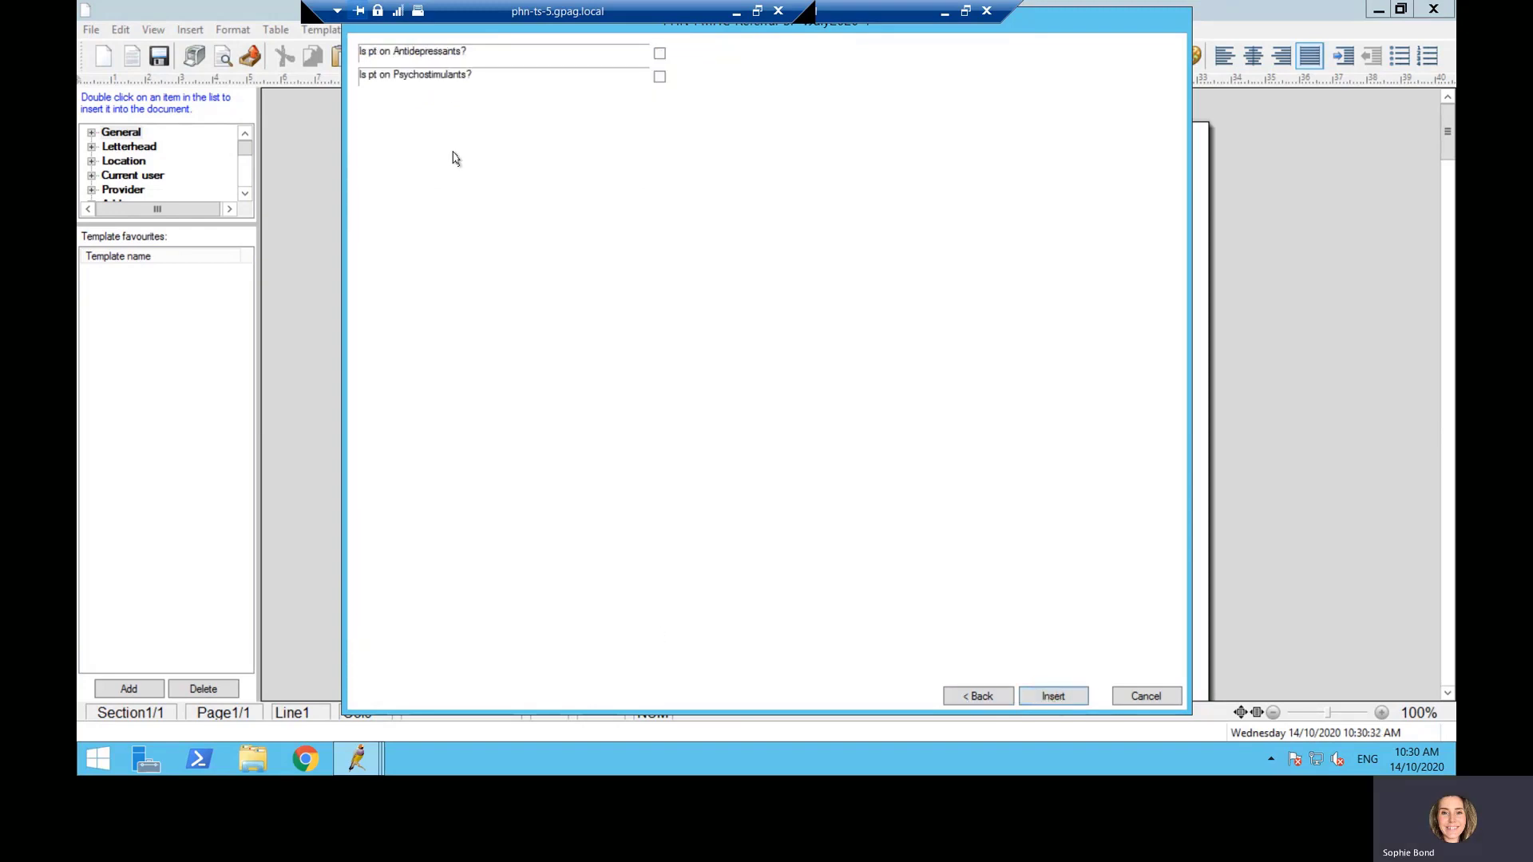
pyautogui.click(660, 53)
pyautogui.click(1054, 697)
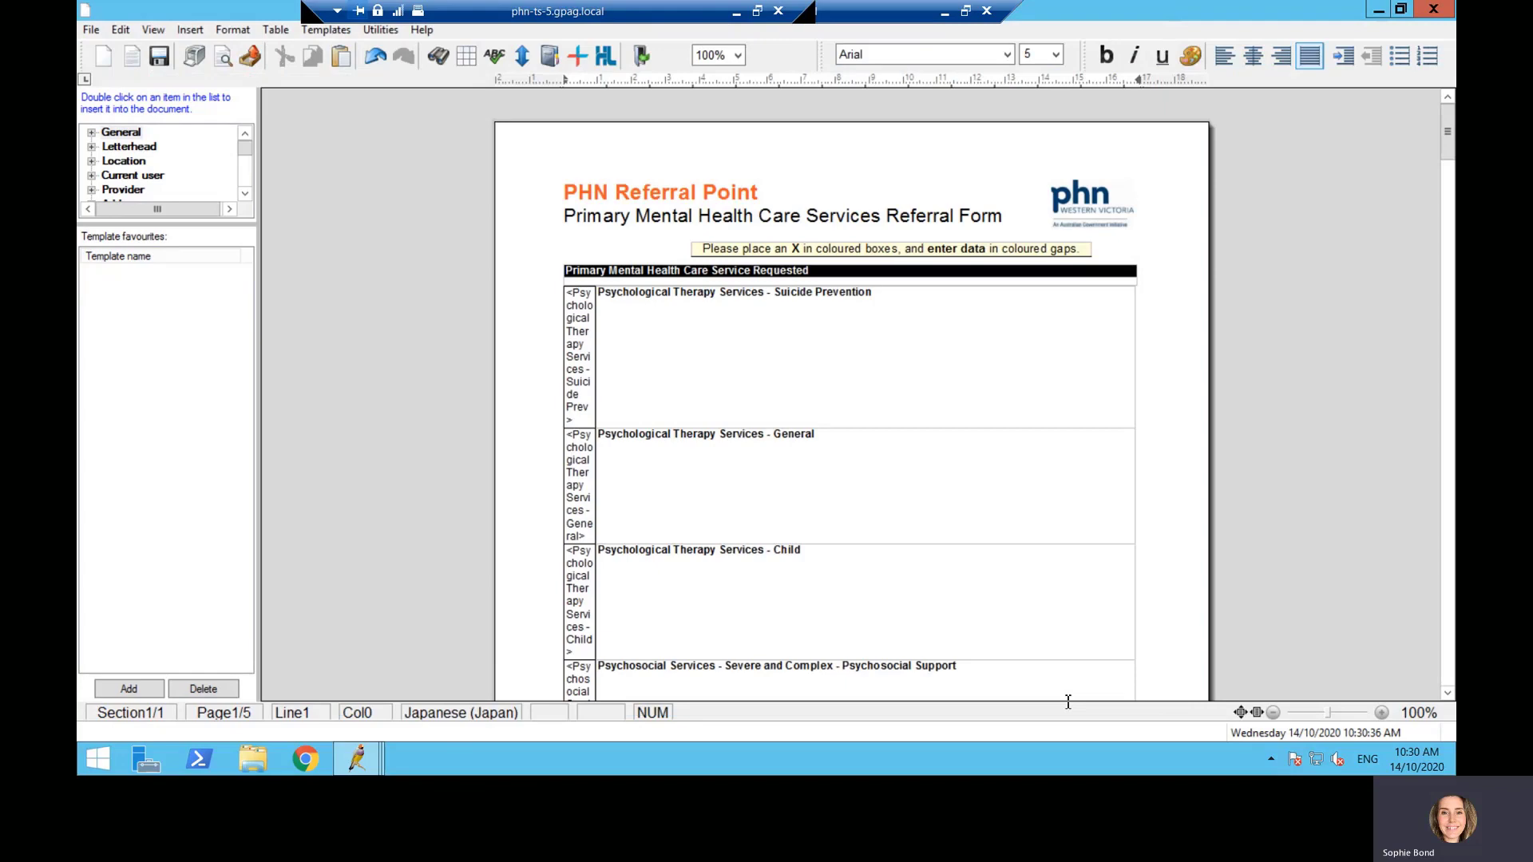
# Step: Under the General mandatory criteria, mark X for unable to access Medicare rebated services and for no Medicare (Better Access) use this calendar year
pyautogui.scroll(15, 1042, 286)
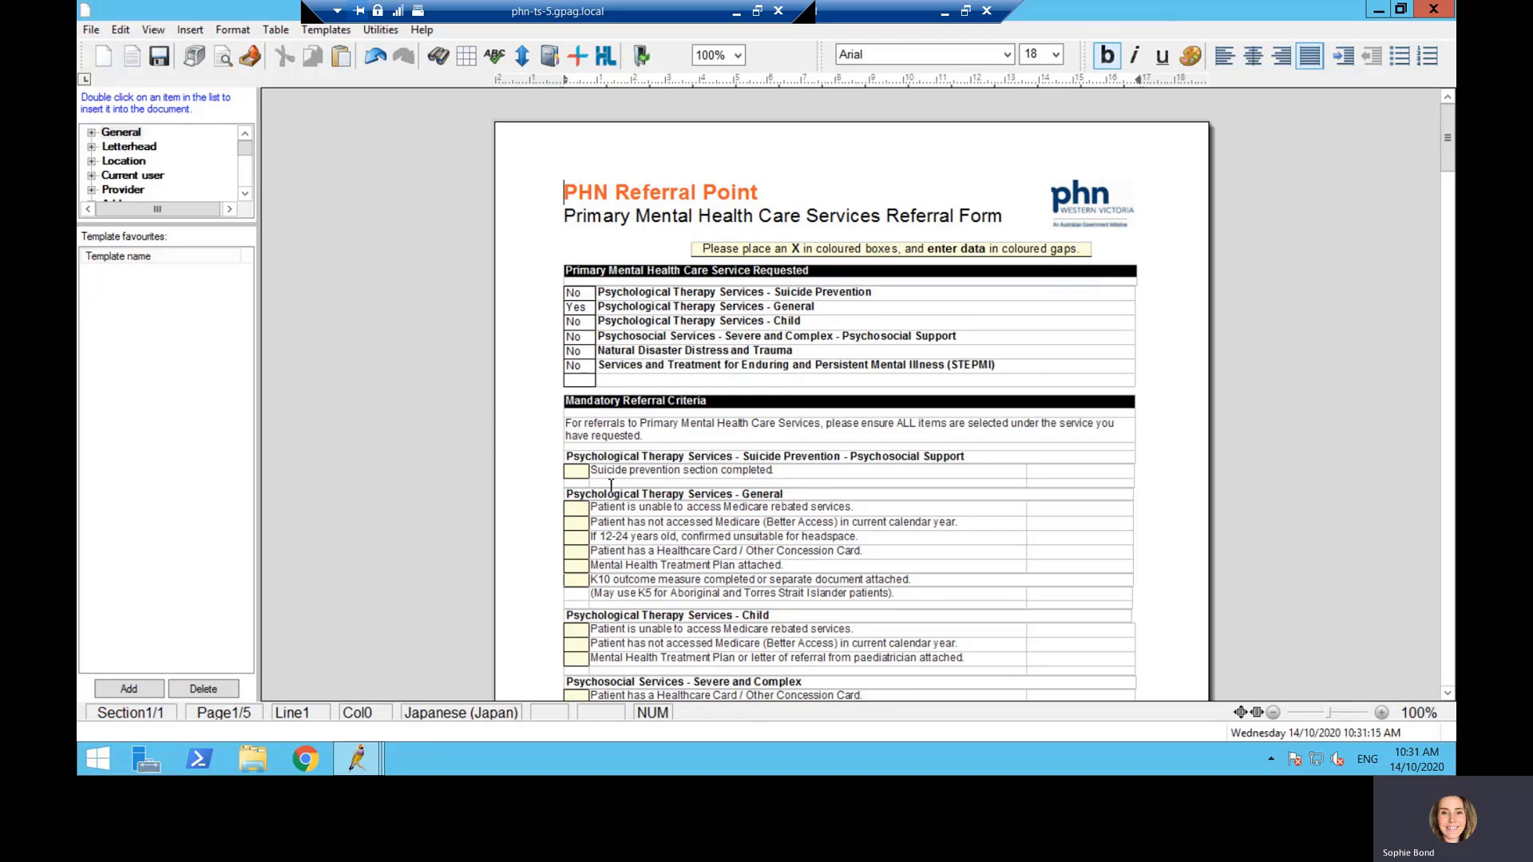
pyautogui.scroll(-3, 639, 523)
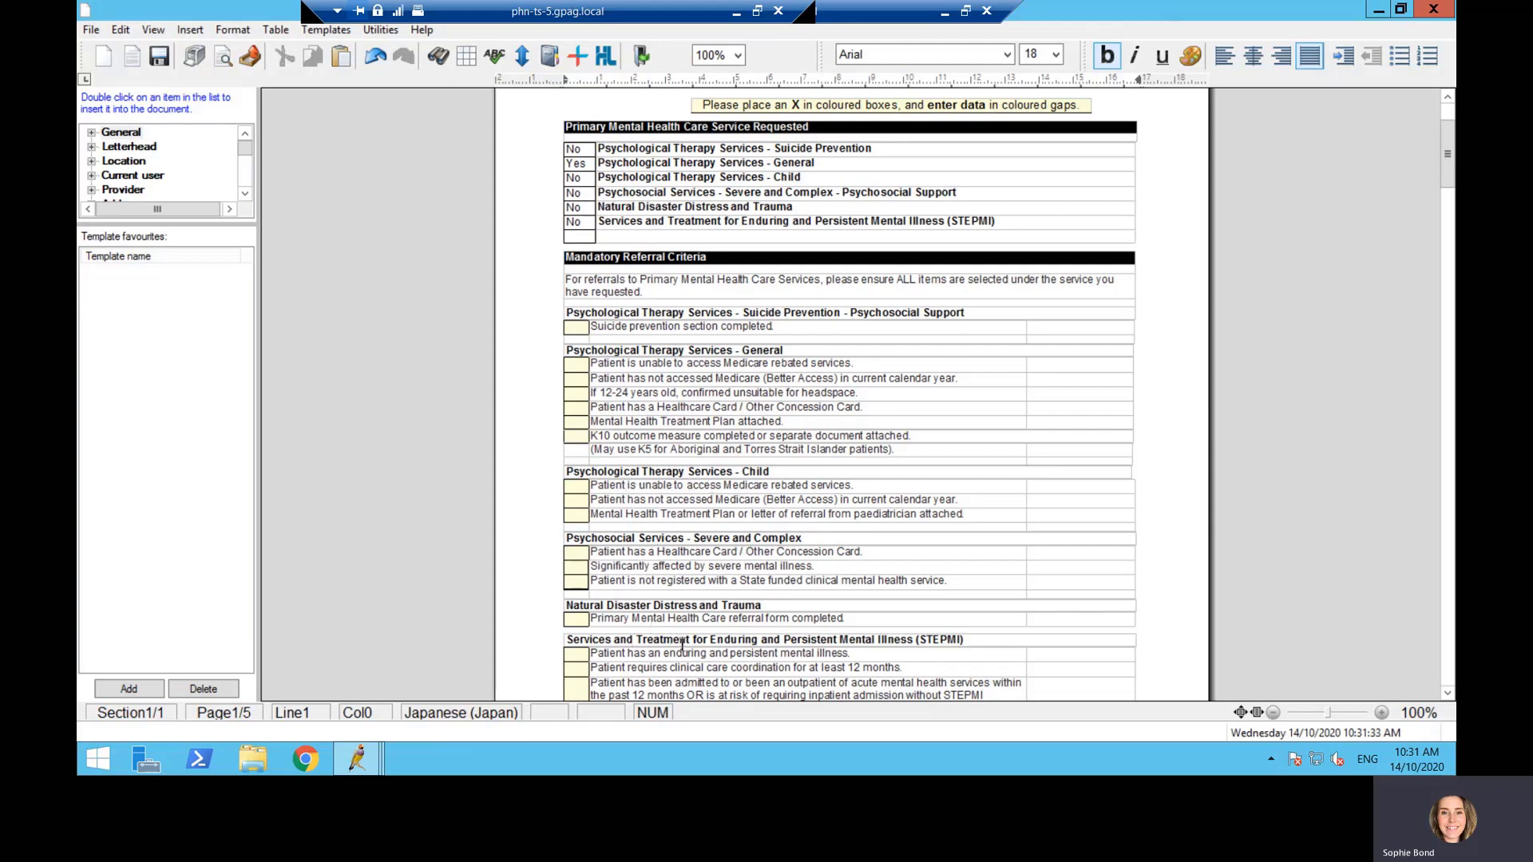
pyautogui.scroll(-2, 685, 635)
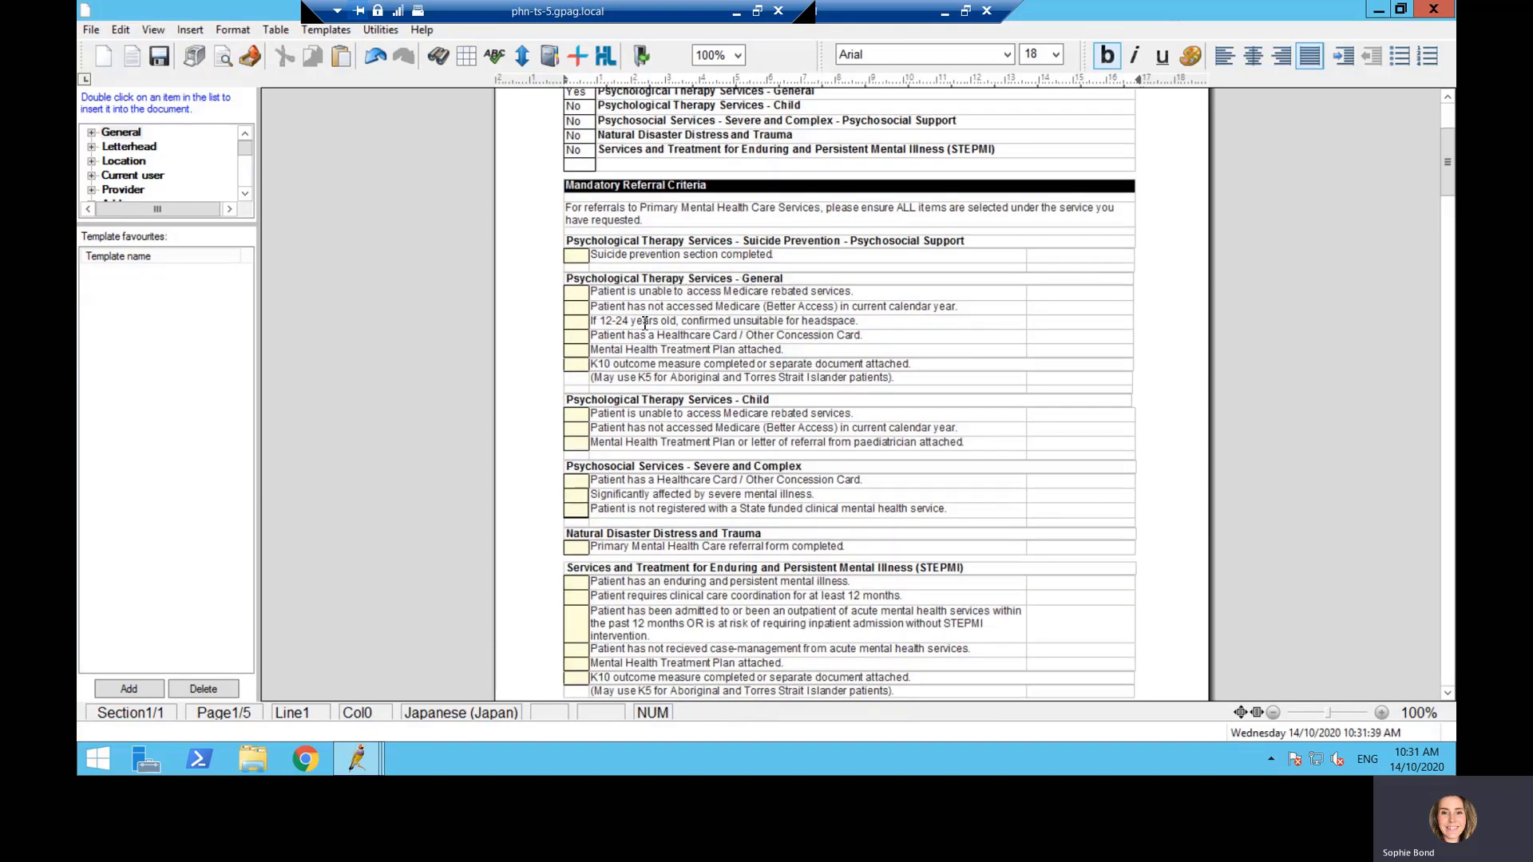
pyautogui.click(578, 293)
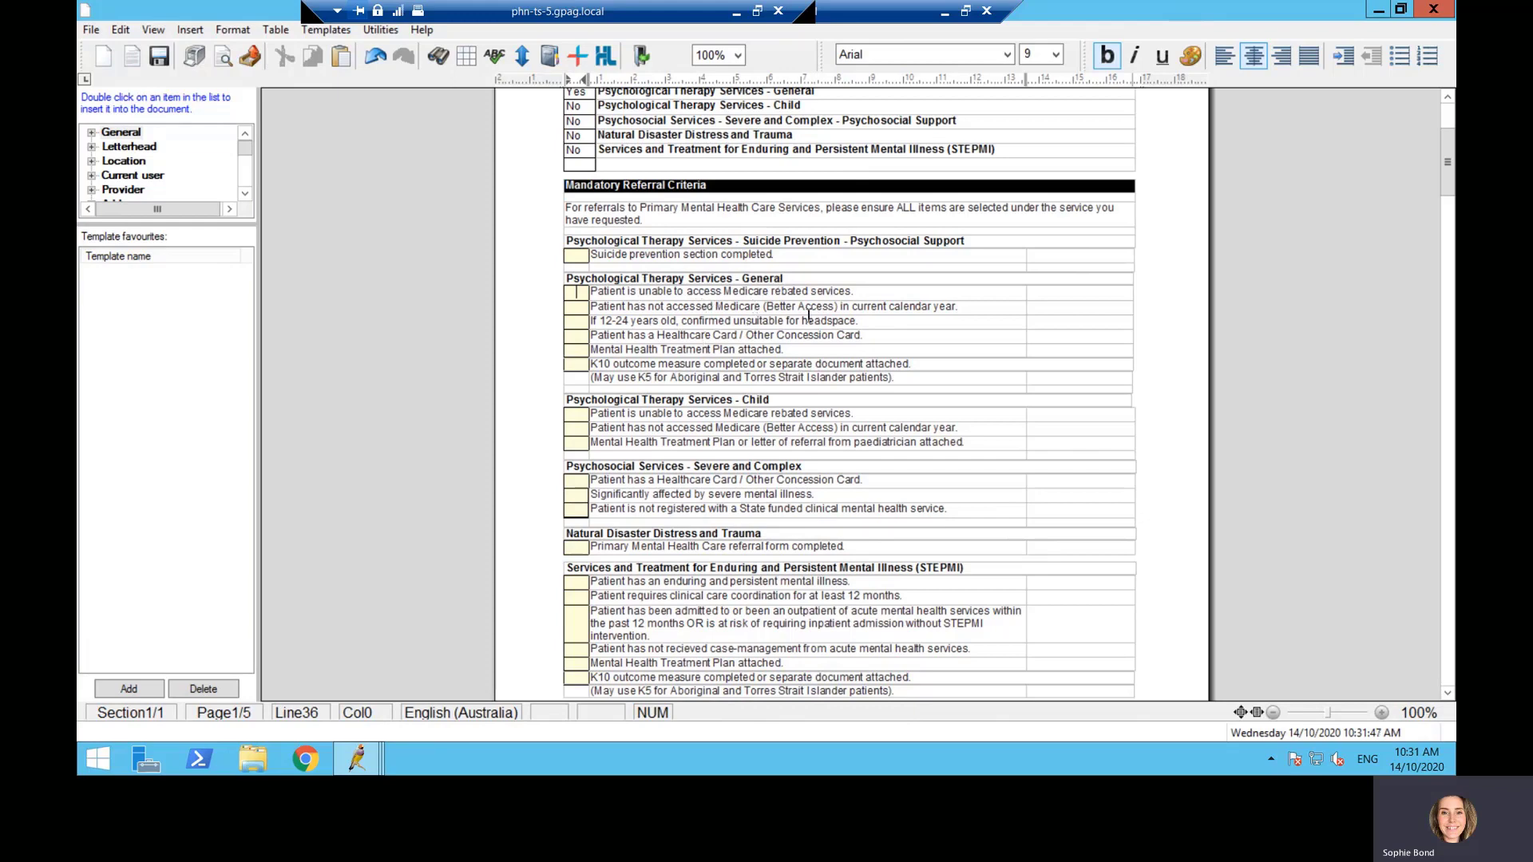
pyautogui.write('X')
pyautogui.moveTo(577, 293); pyautogui.dragTo(580, 312)
pyautogui.click(580, 309)
pyautogui.write('X')
# Step: Mark X for Healthcare Card / Other Concession Card, Mental Health Treatment Plan attached, and K10 outcome measure under the General criteria
pyautogui.click(584, 334)
pyautogui.write('X')
pyautogui.click(579, 351)
pyautogui.write('X')
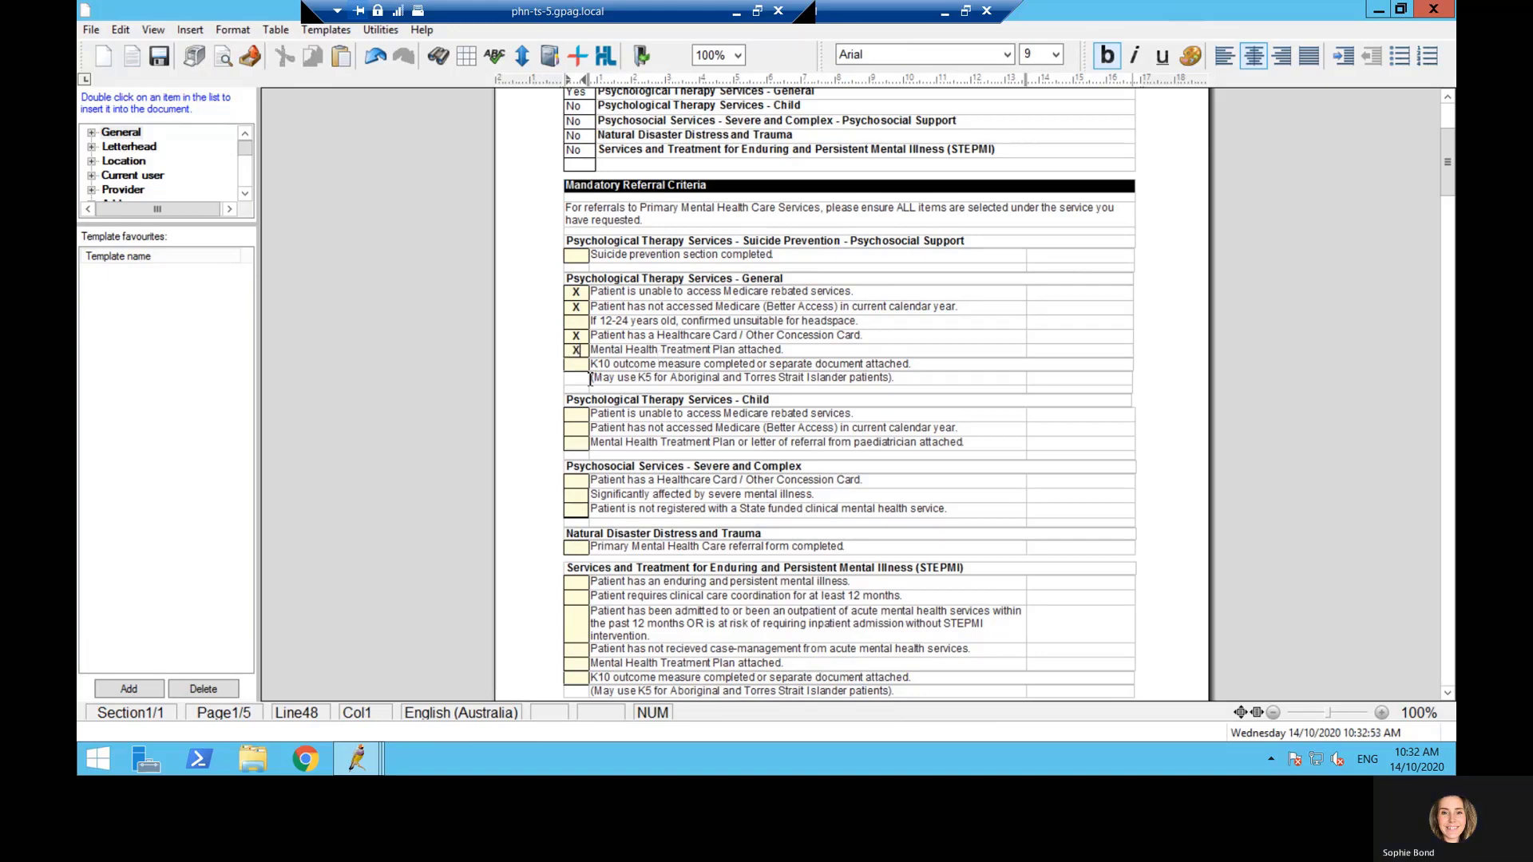
pyautogui.click(585, 364)
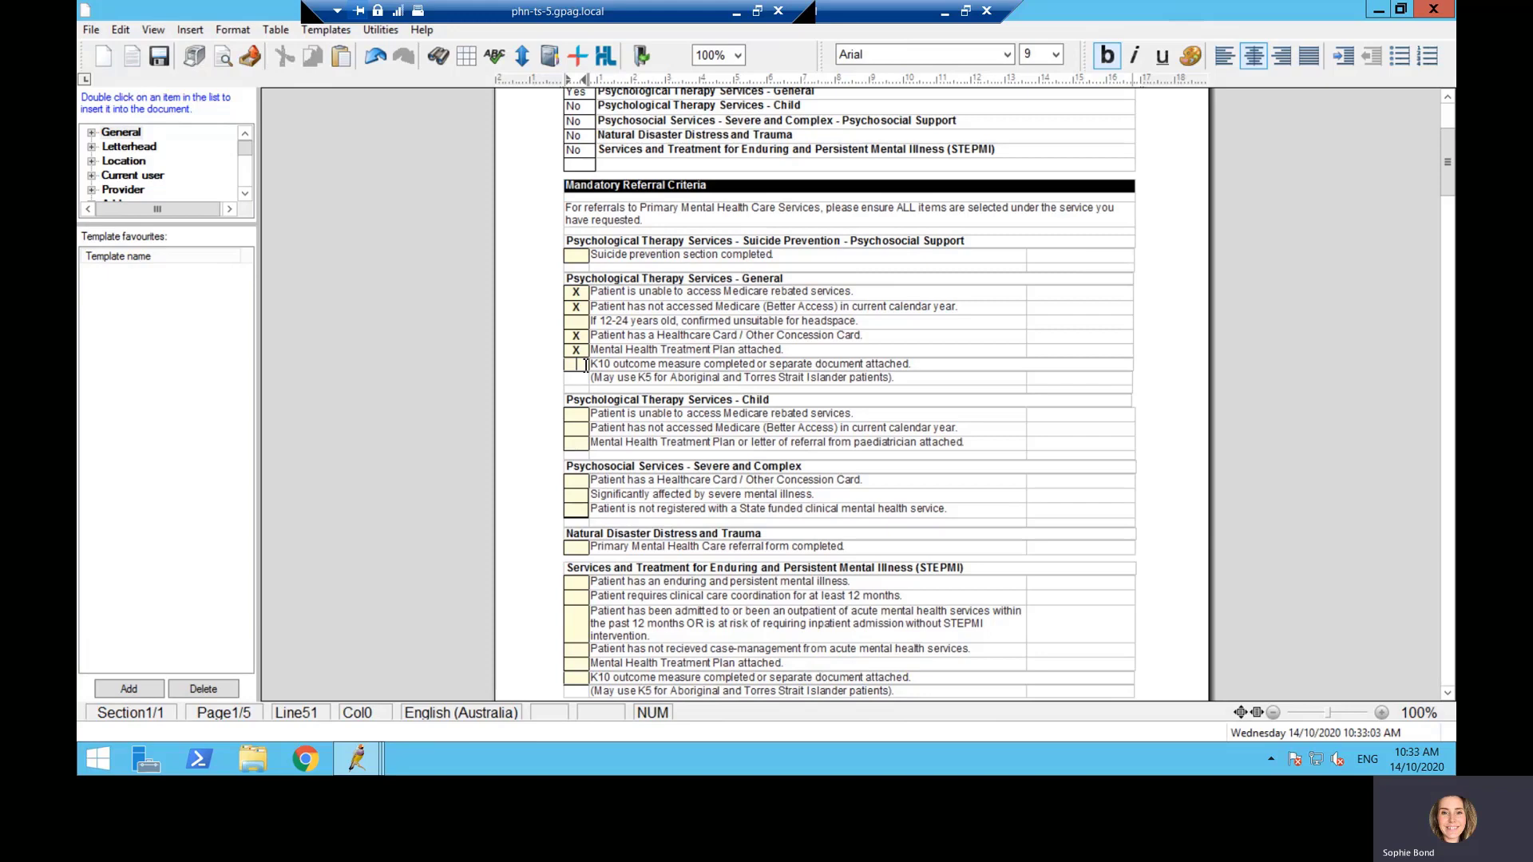
pyautogui.write('X')
# Step: Review the patient details, service modality, socio-economic and clinical details sections on page 2 of the referral form
pyautogui.scroll(-3, 707, 451)
pyautogui.scroll(-9, 708, 451)
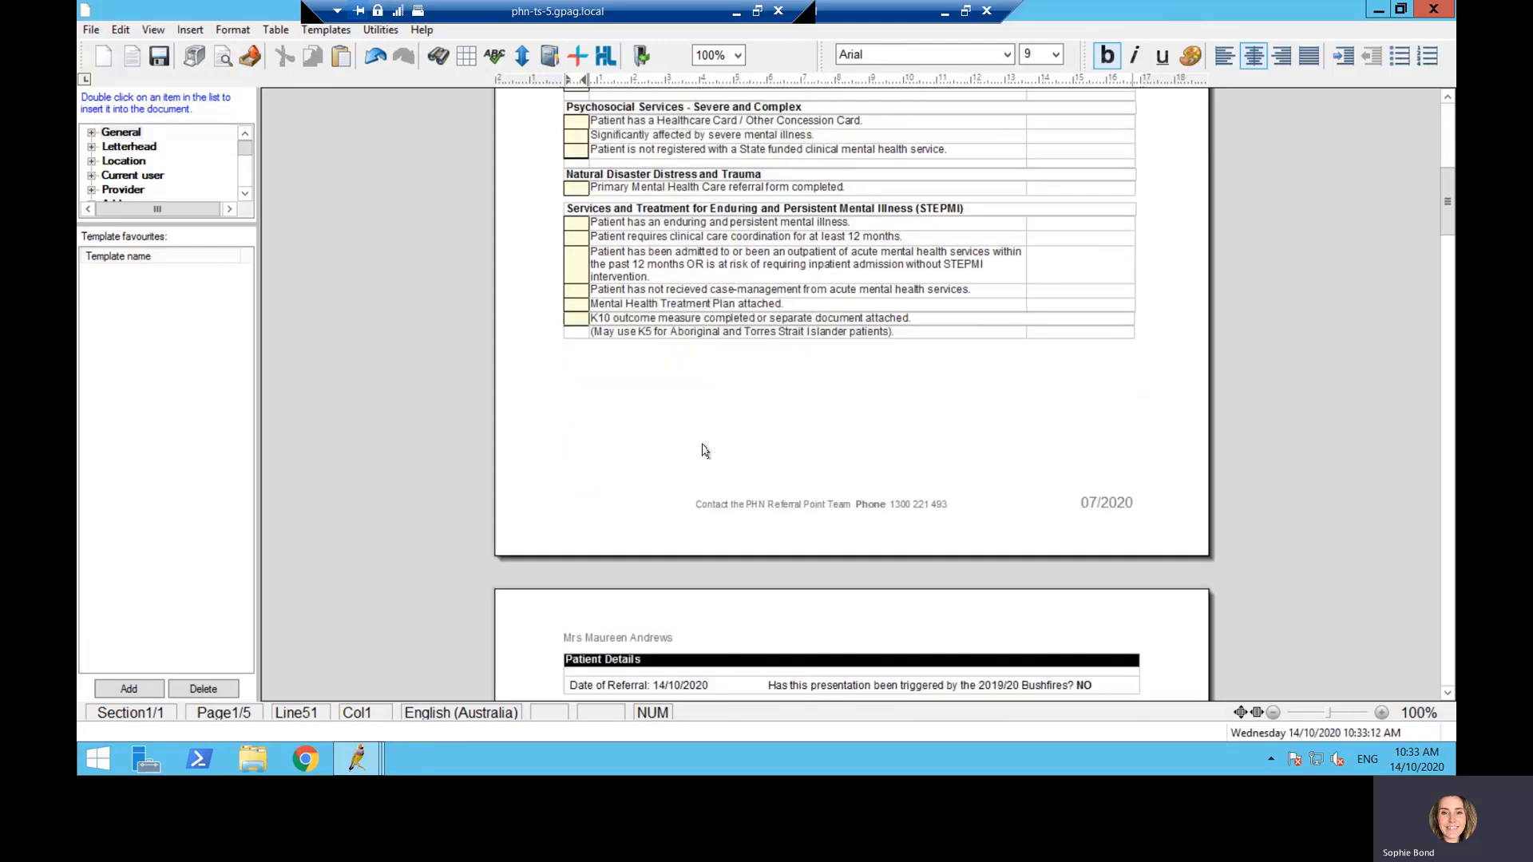
pyautogui.scroll(-5, 705, 446)
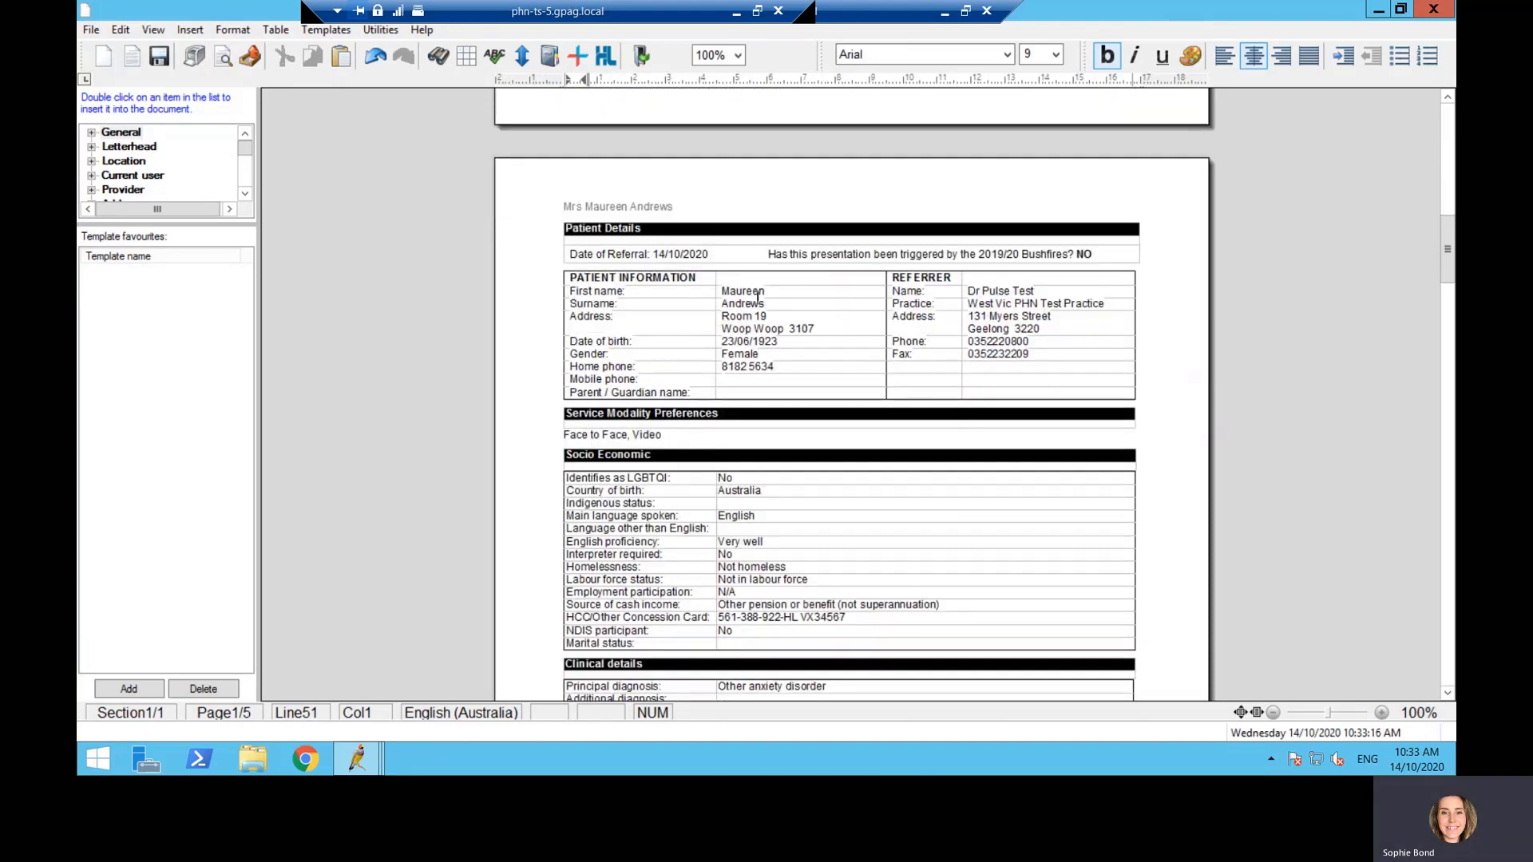
pyautogui.scroll(-2, 795, 354)
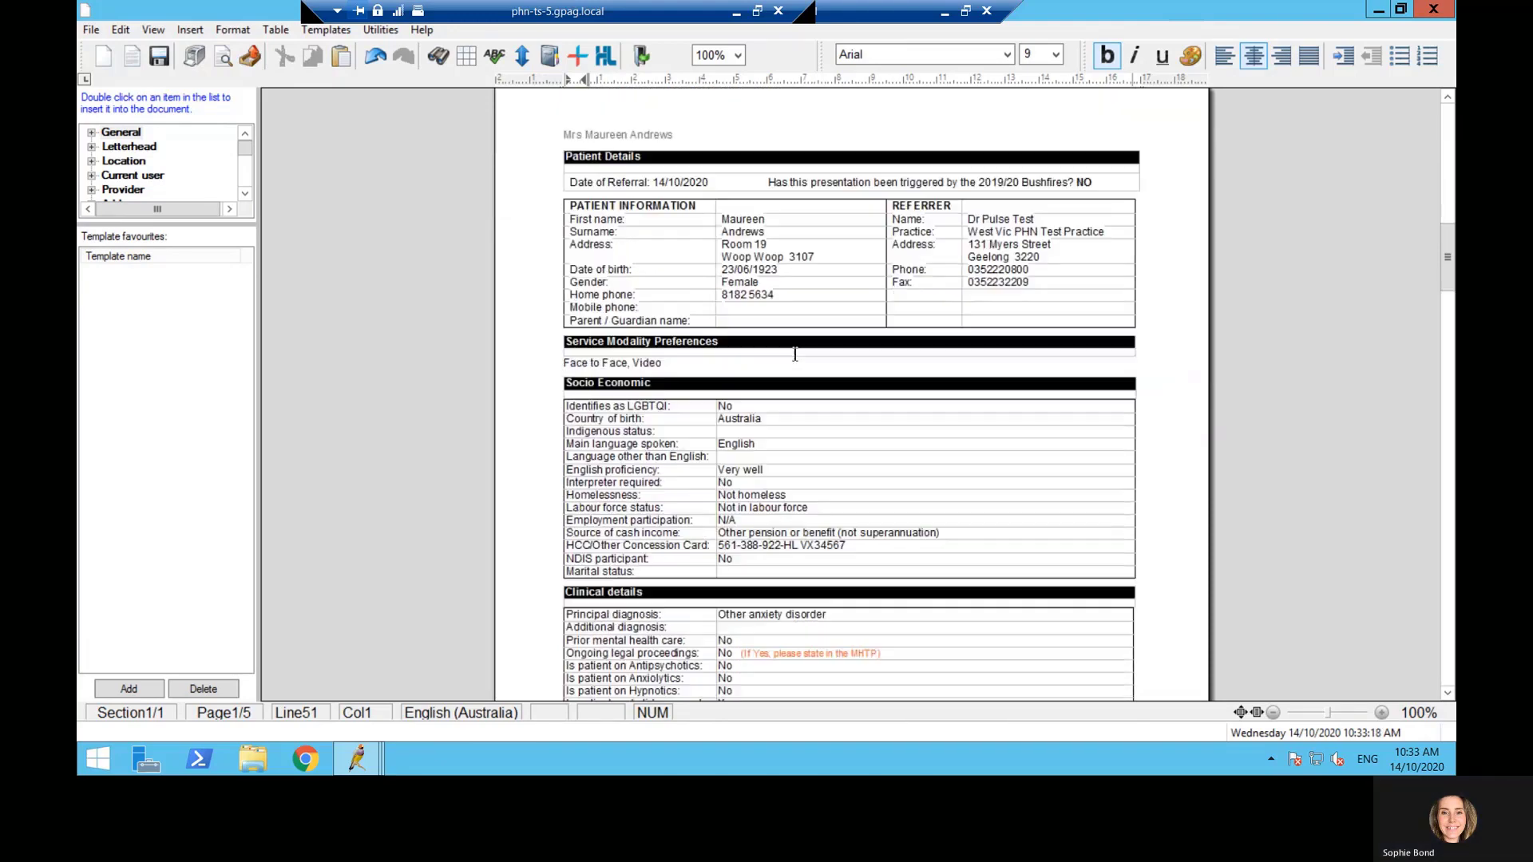
pyautogui.scroll(-2, 791, 351)
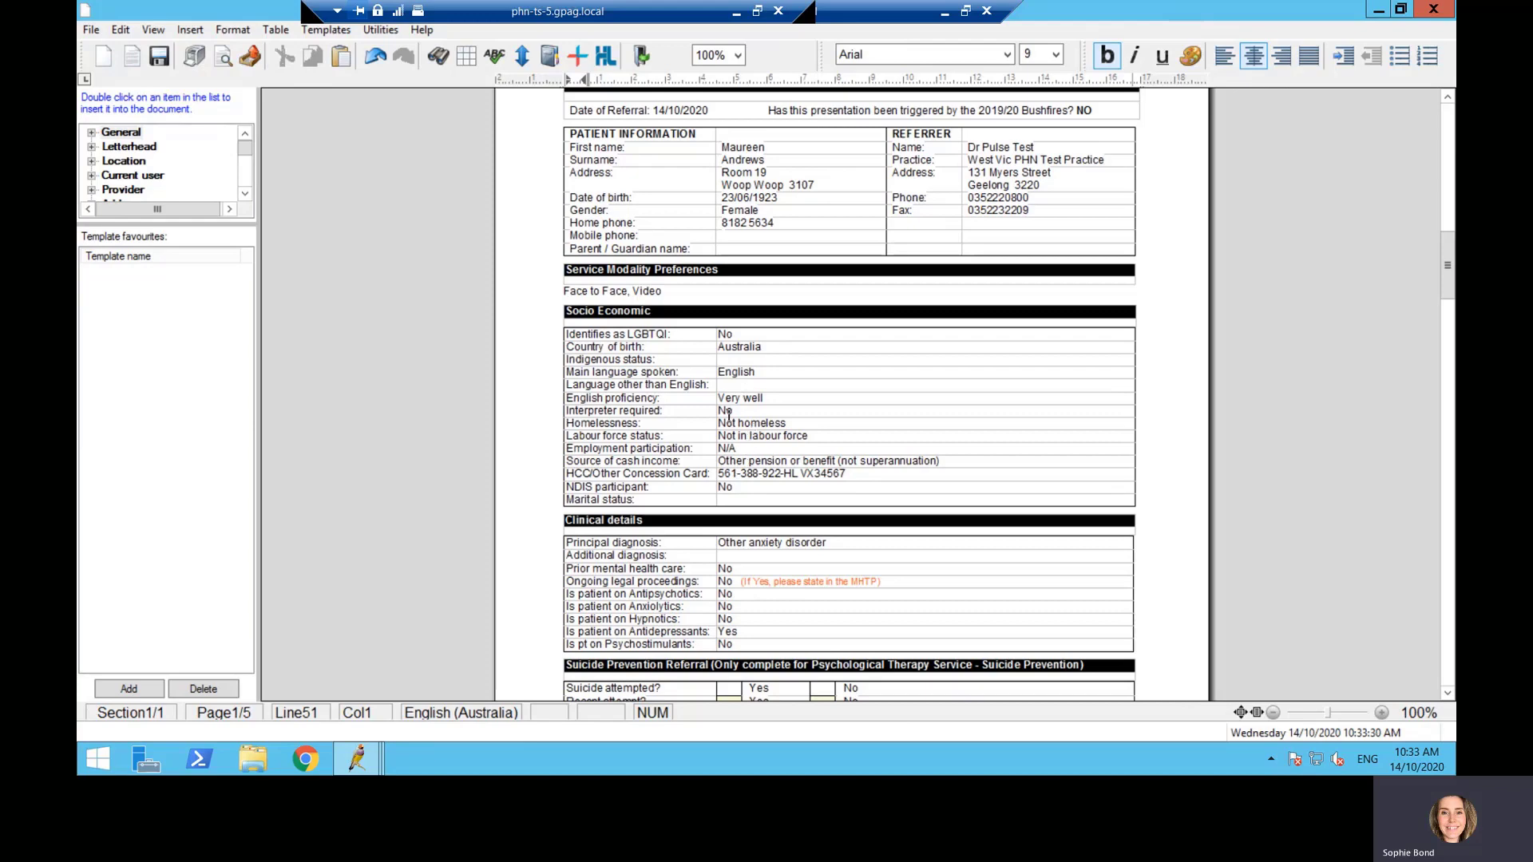
pyautogui.click(759, 500)
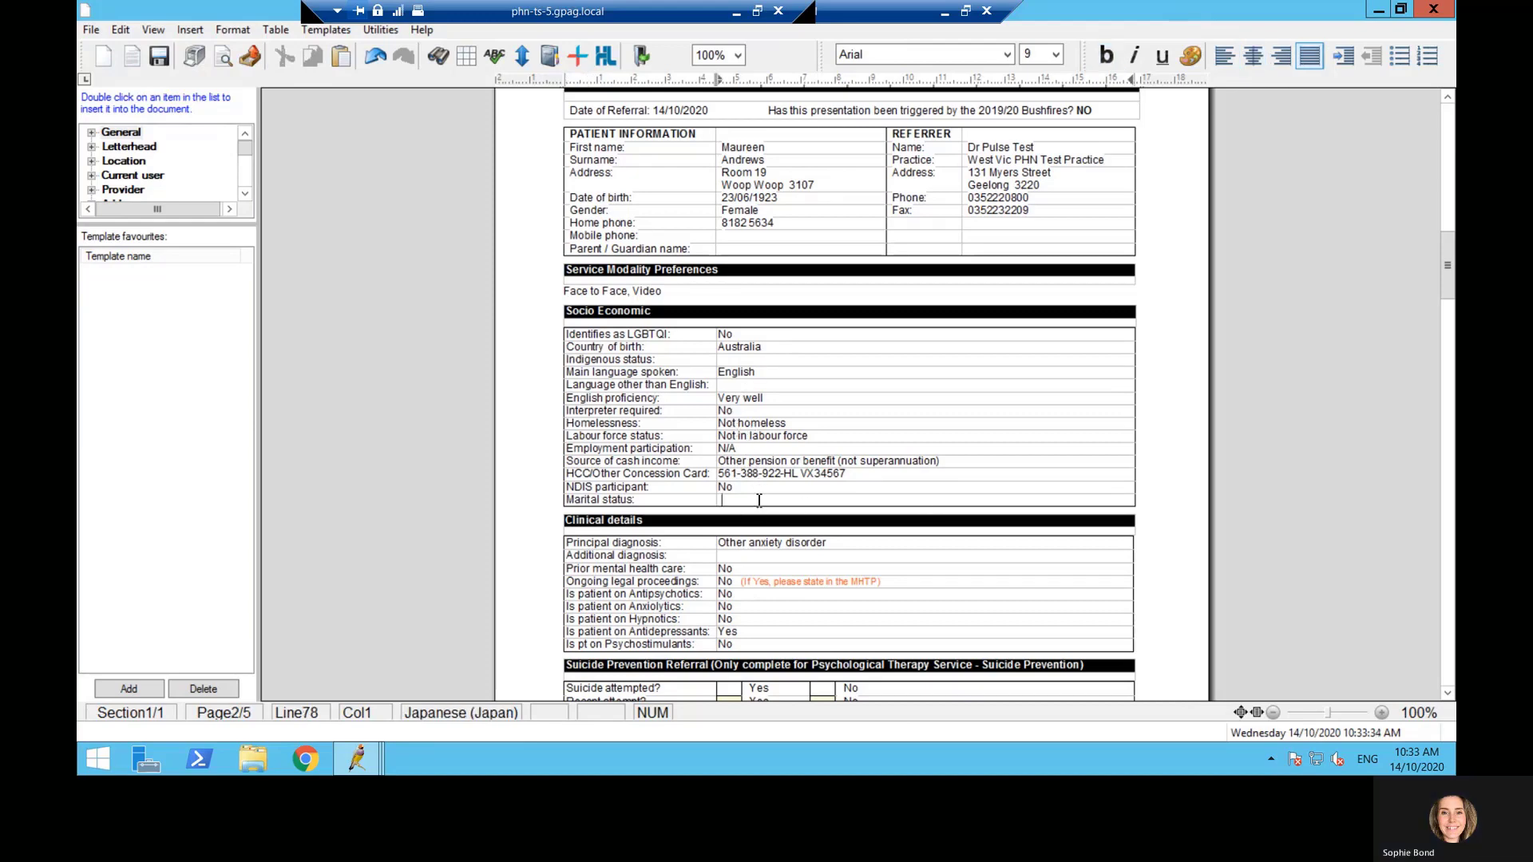
pyautogui.scroll(-2, 755, 495)
pyautogui.scroll(-2, 755, 495)
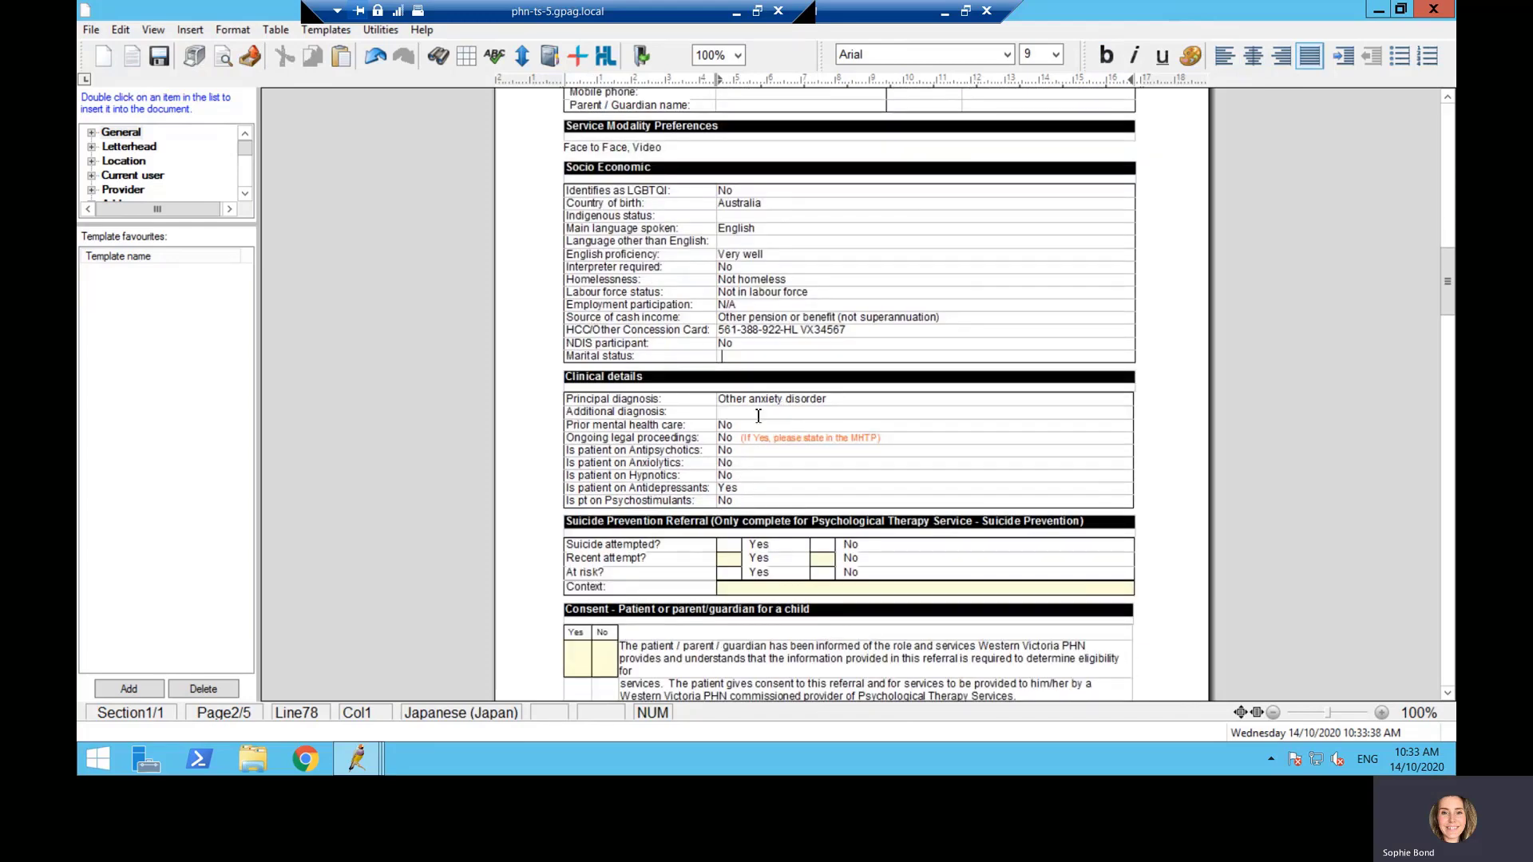
pyautogui.click(853, 405)
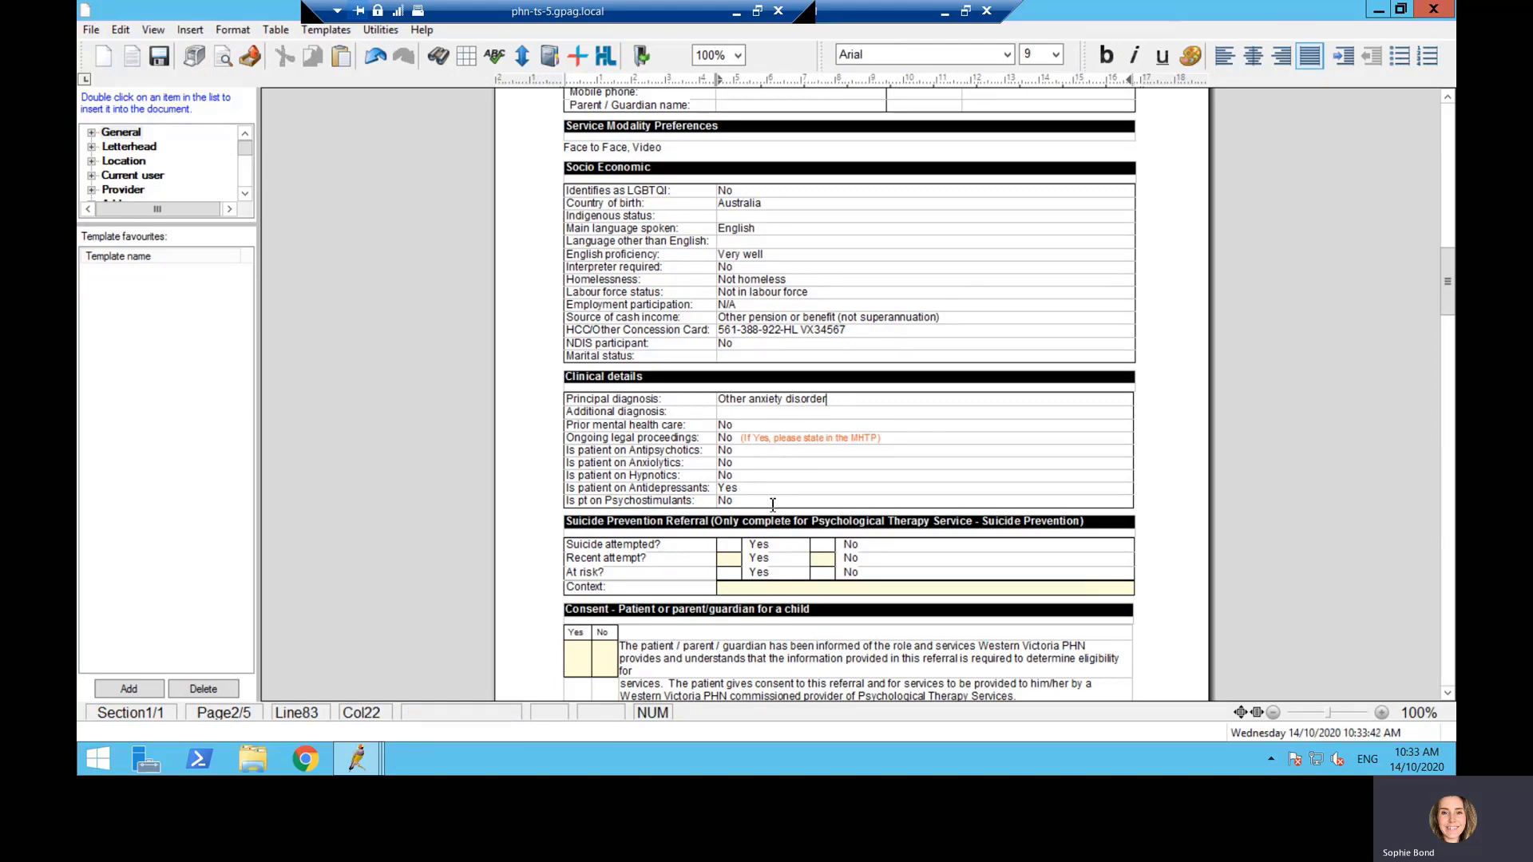
# Step: Examine the suicide prevention referral fields and the patient or parent/guardian consent section
pyautogui.scroll(-2, 767, 509)
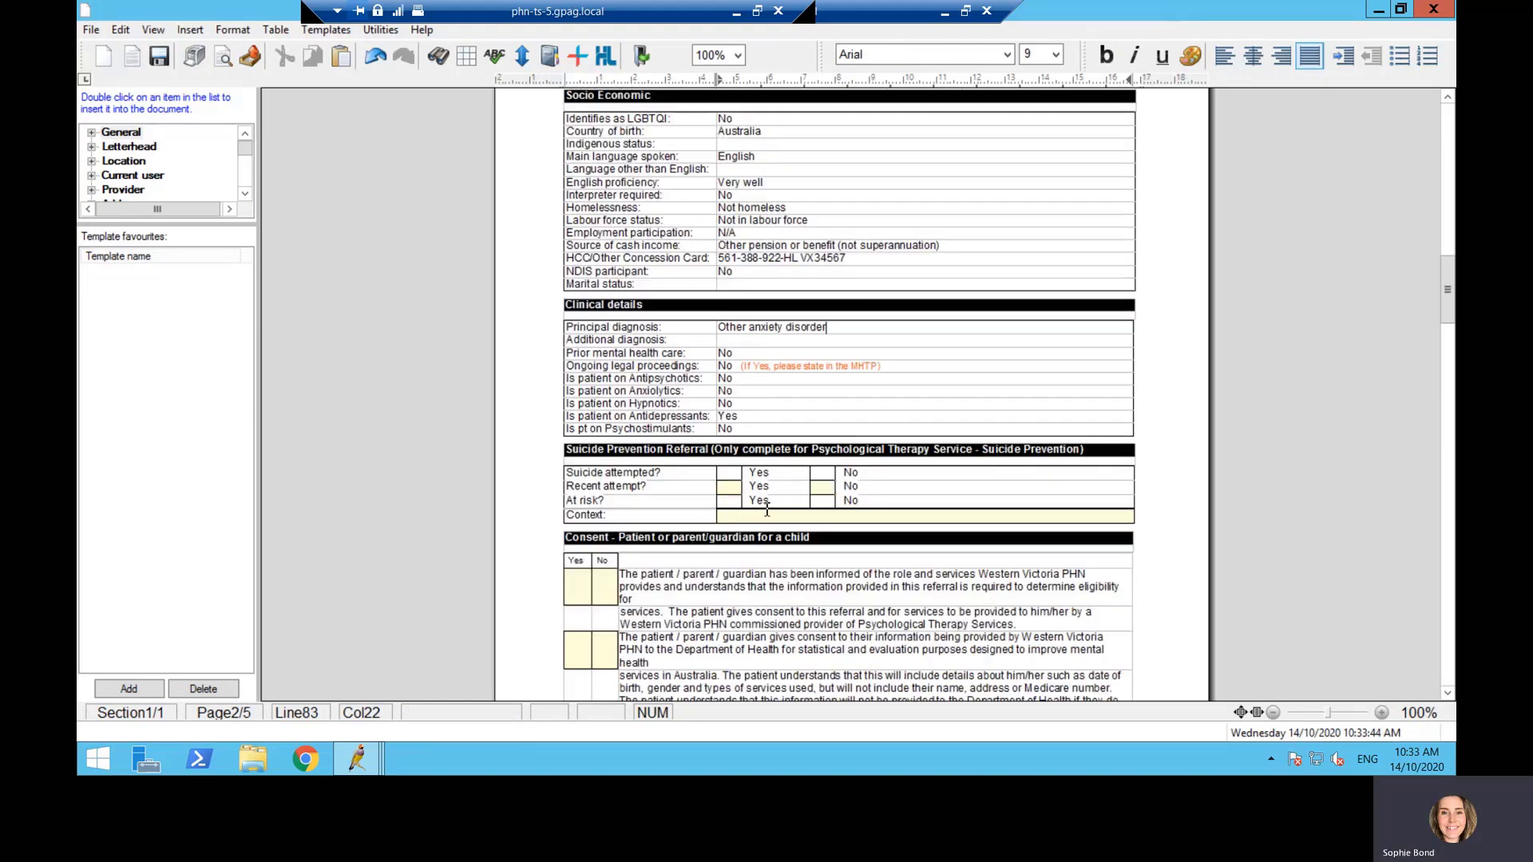
pyautogui.scroll(-2, 670, 388)
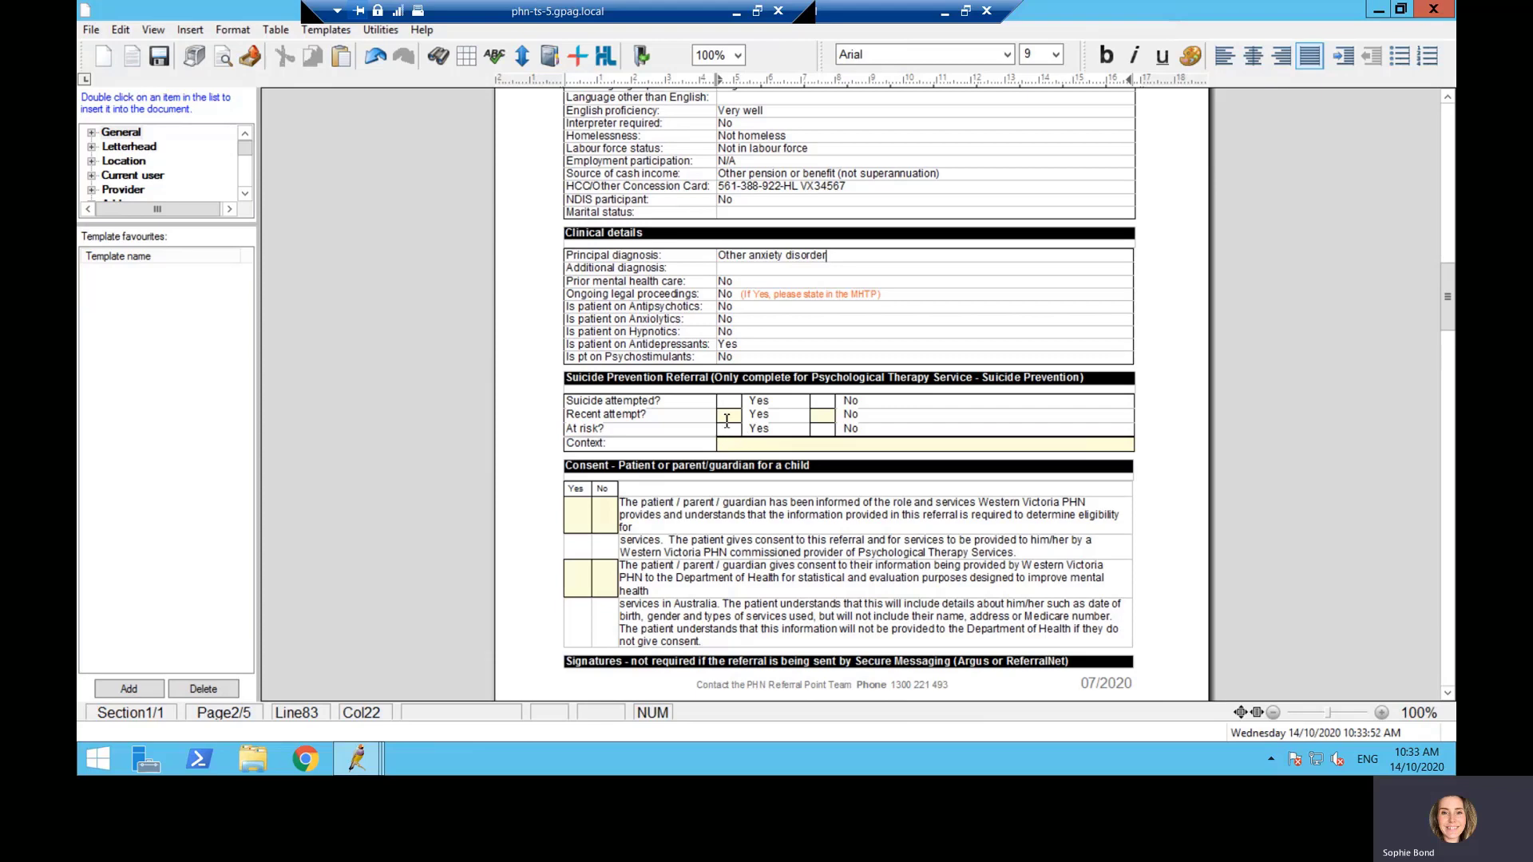
pyautogui.click(766, 445)
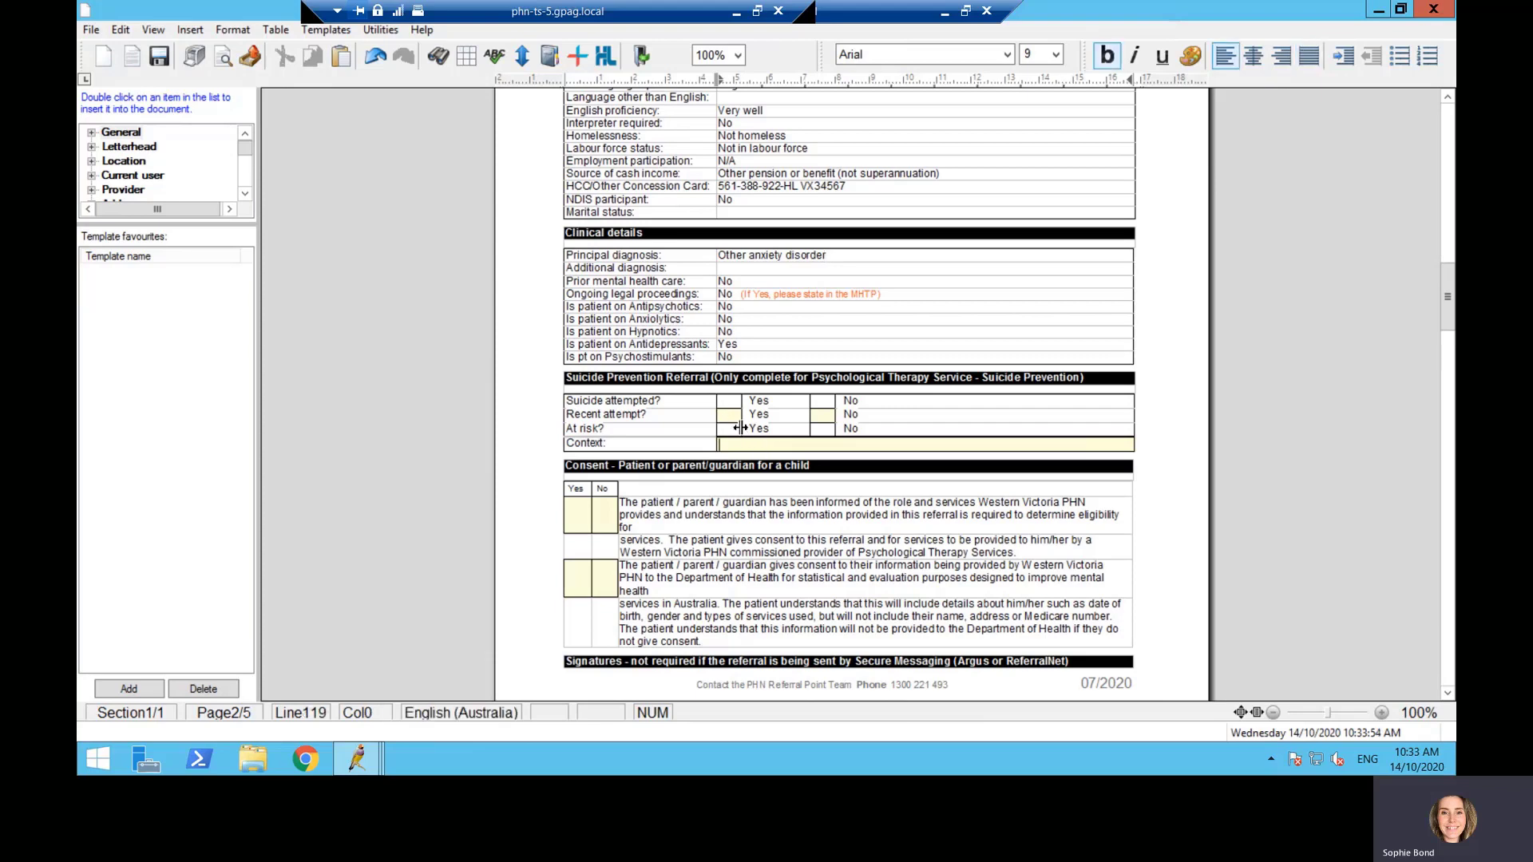
pyautogui.click(739, 419)
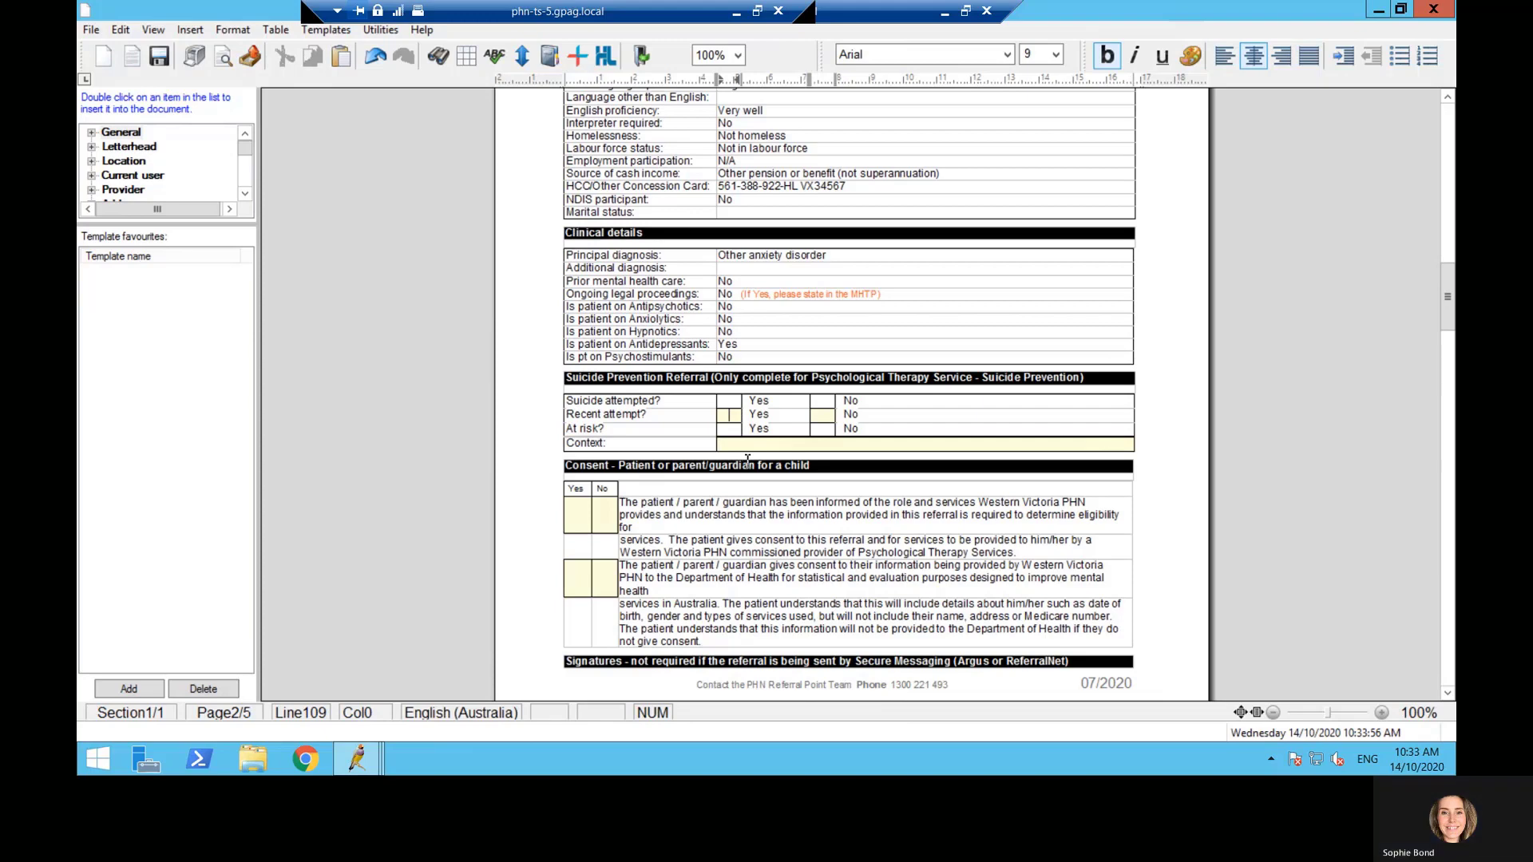
pyautogui.scroll(-2, 742, 472)
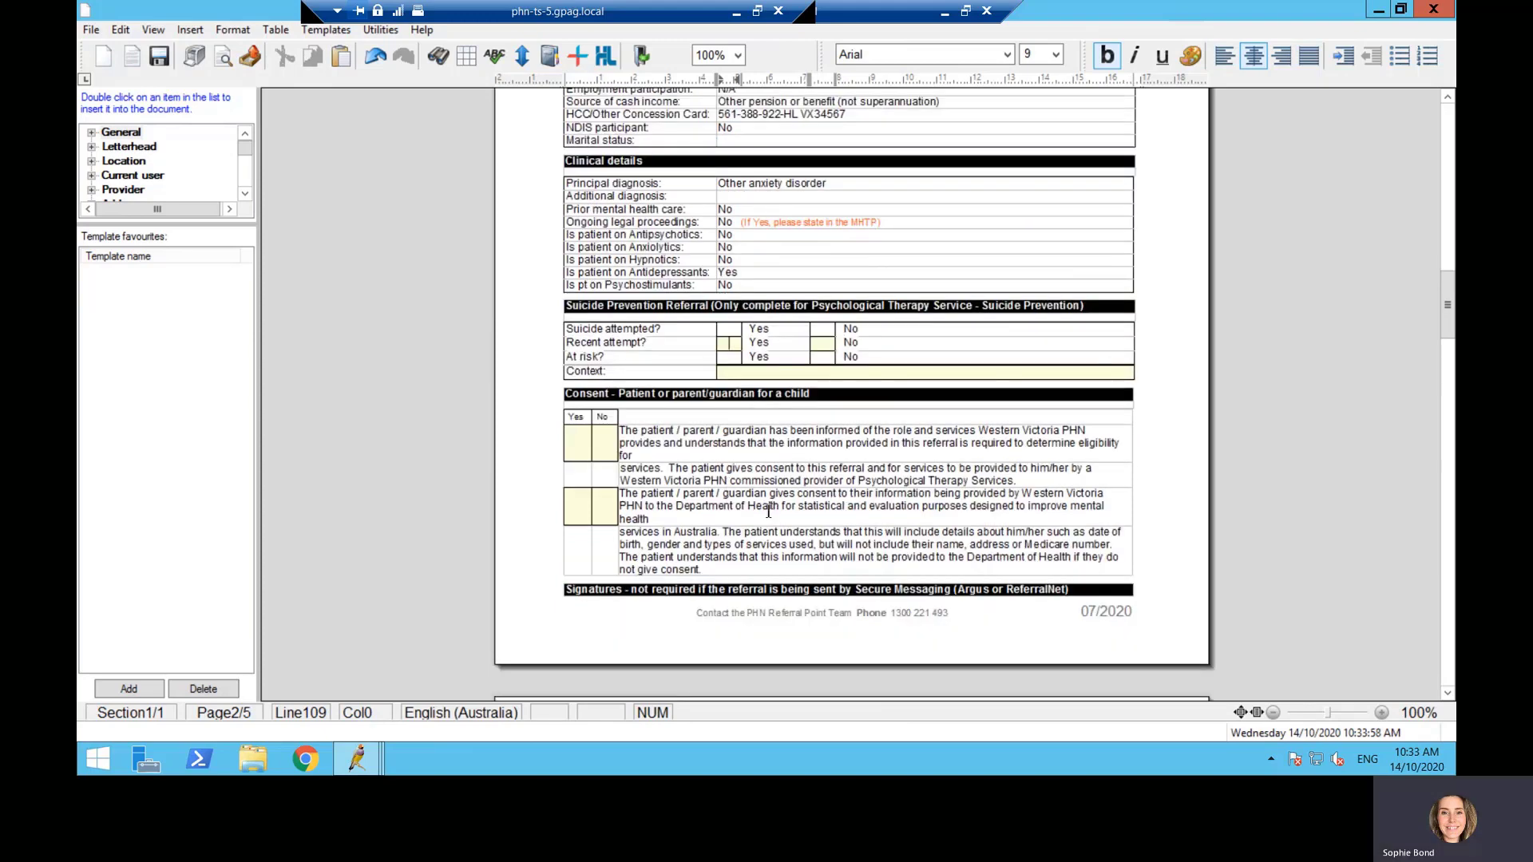
pyautogui.scroll(-2, 766, 507)
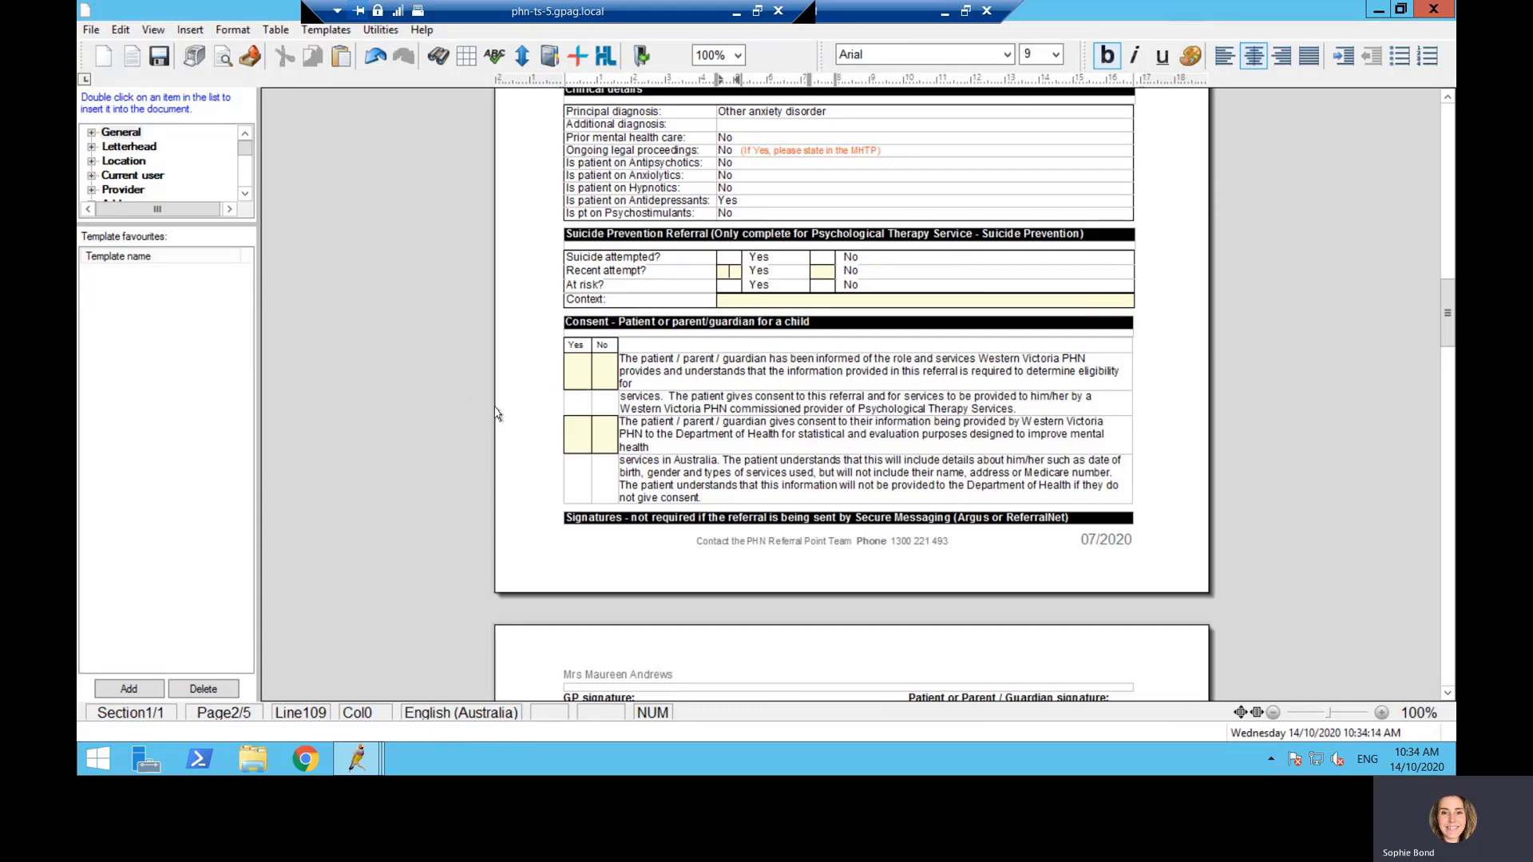
# Step: Mark X under Yes for both patient or parent/guardian consent statements
pyautogui.click(601, 388)
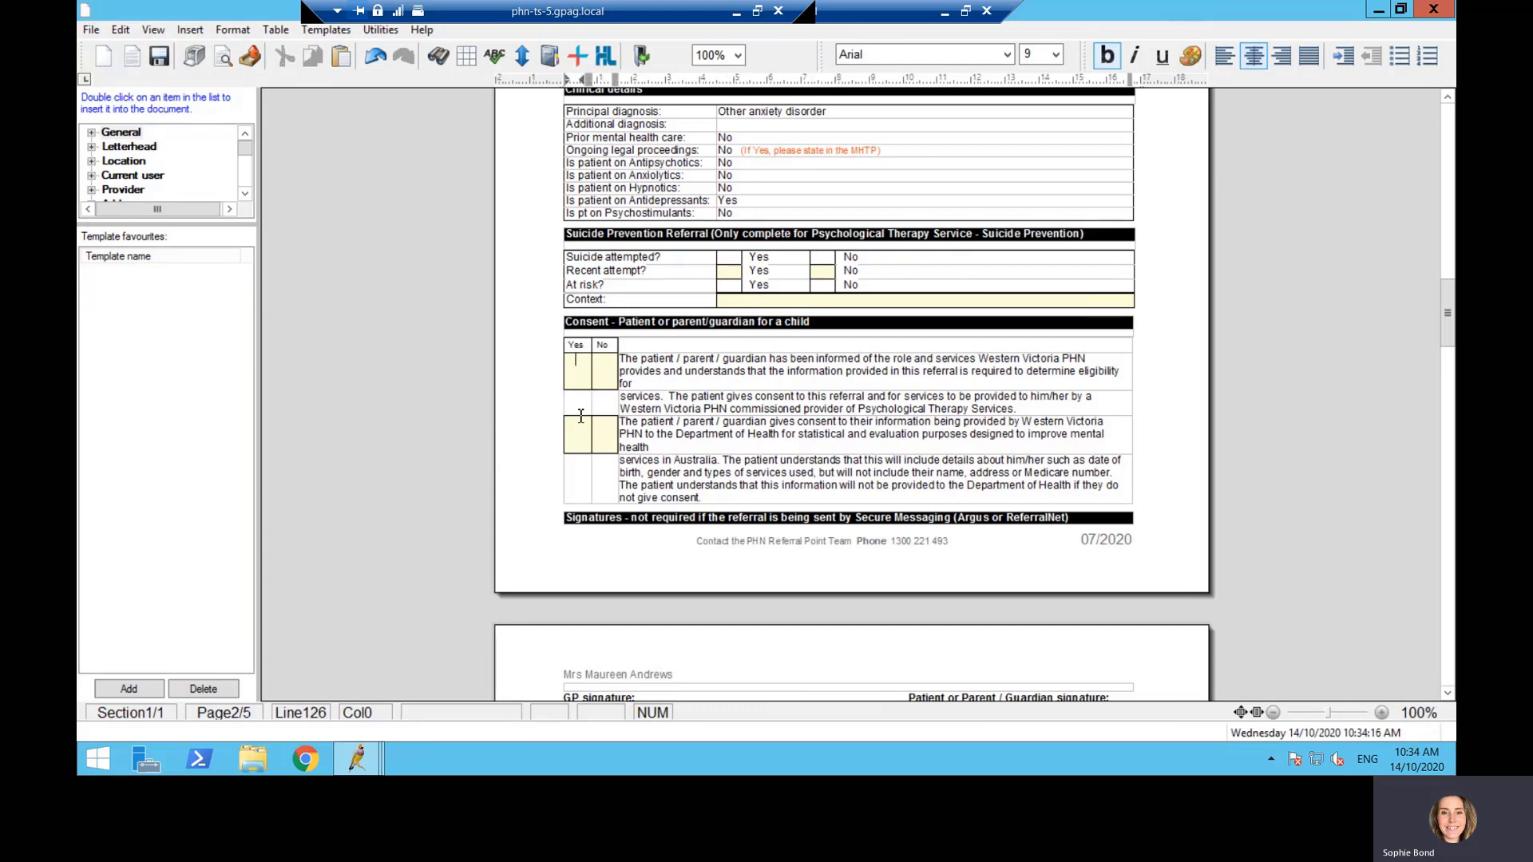
pyautogui.write('X')
pyautogui.click(575, 441)
pyautogui.write('X')
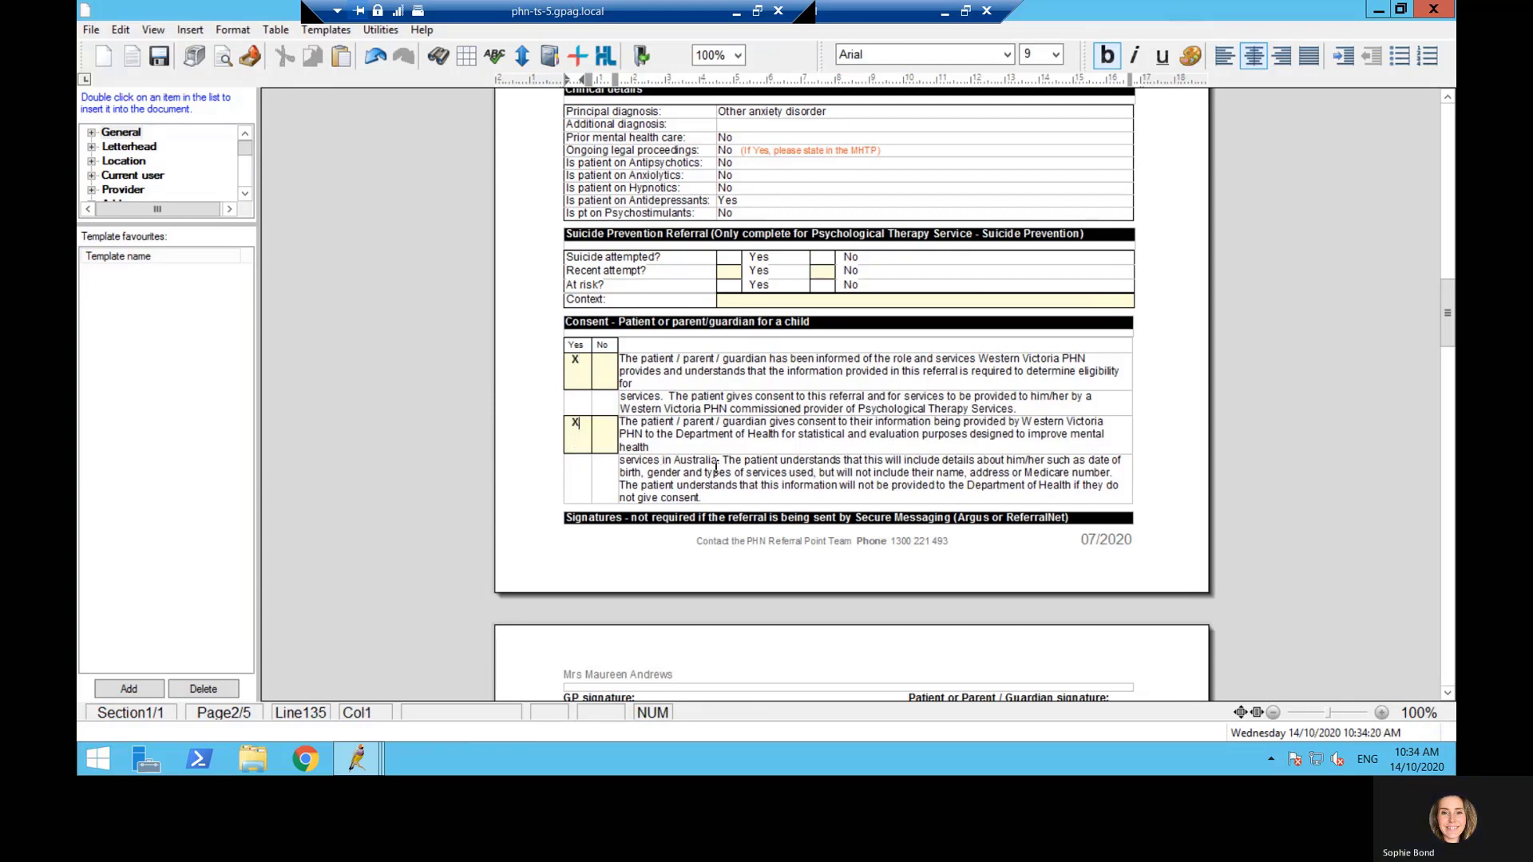
# Step: Mark X under "Most of the time" for all ten K10+ assessment questions and enter a score of 40
pyautogui.scroll(-10, 773, 423)
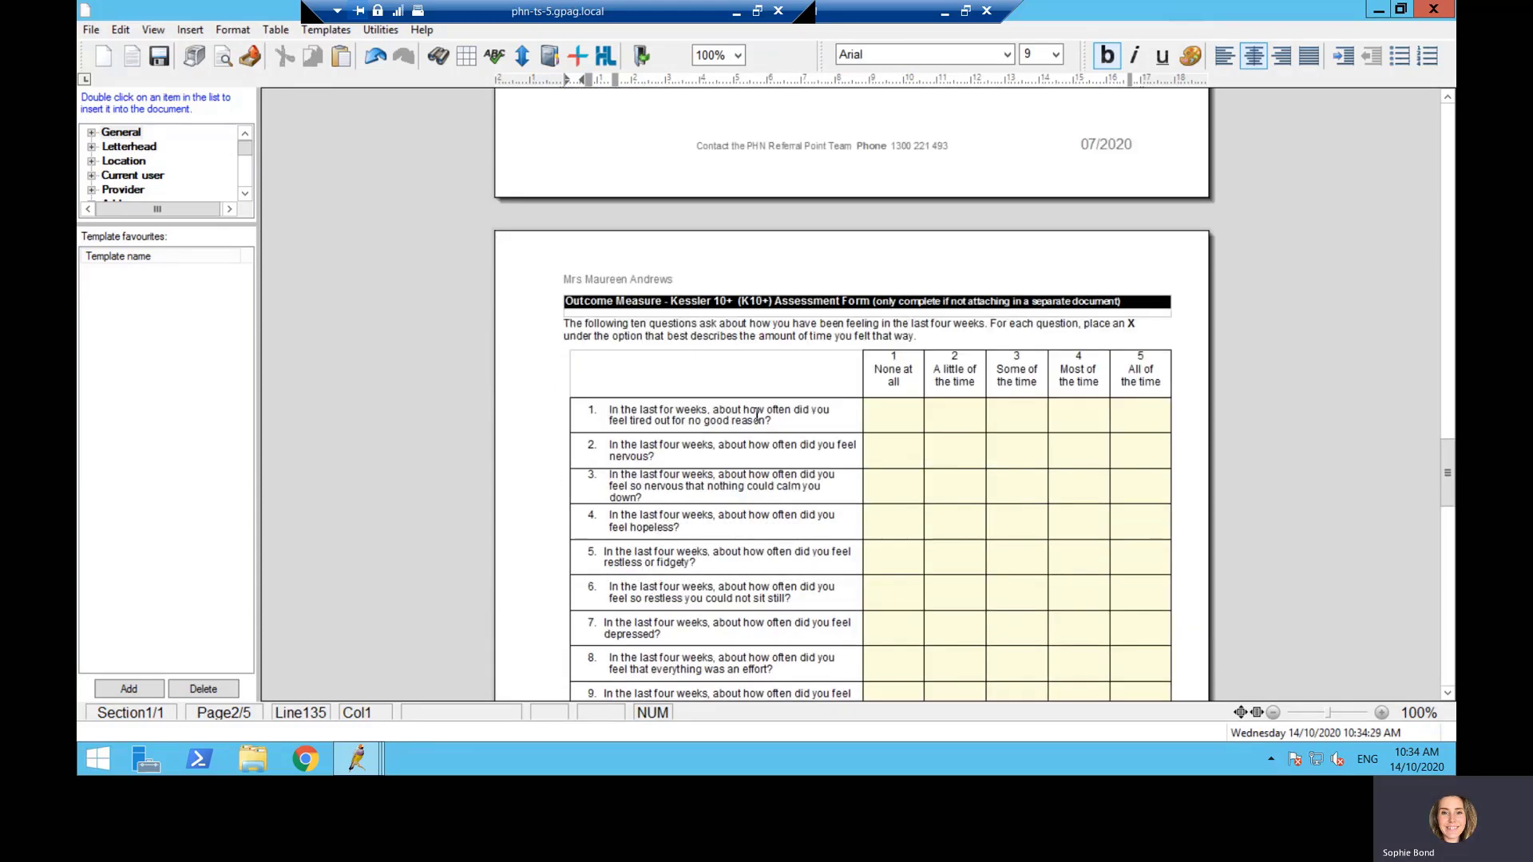
pyautogui.scroll(-2, 757, 414)
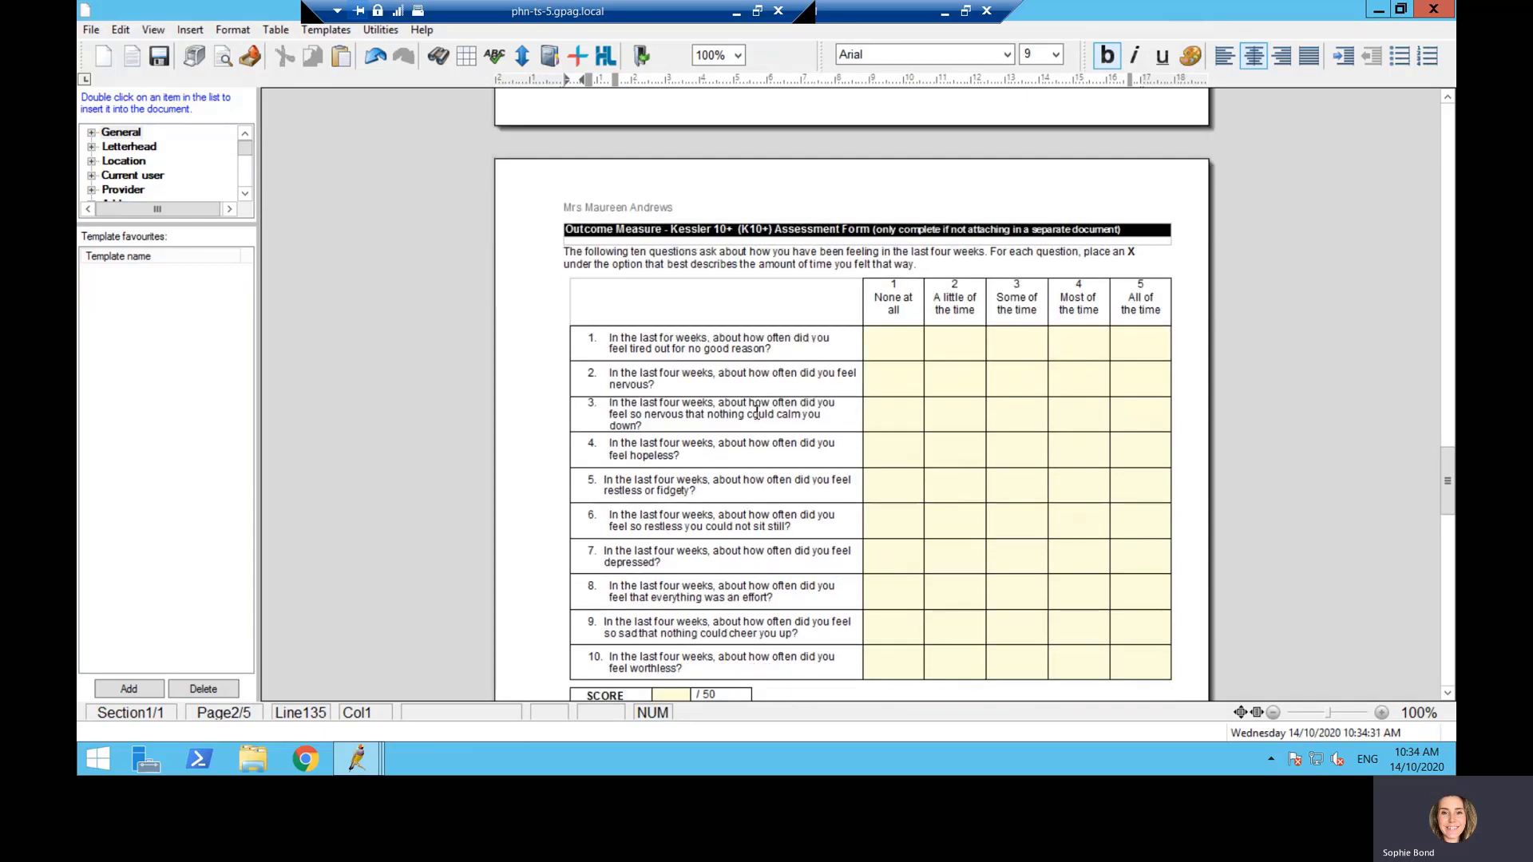
pyautogui.scroll(-2, 757, 413)
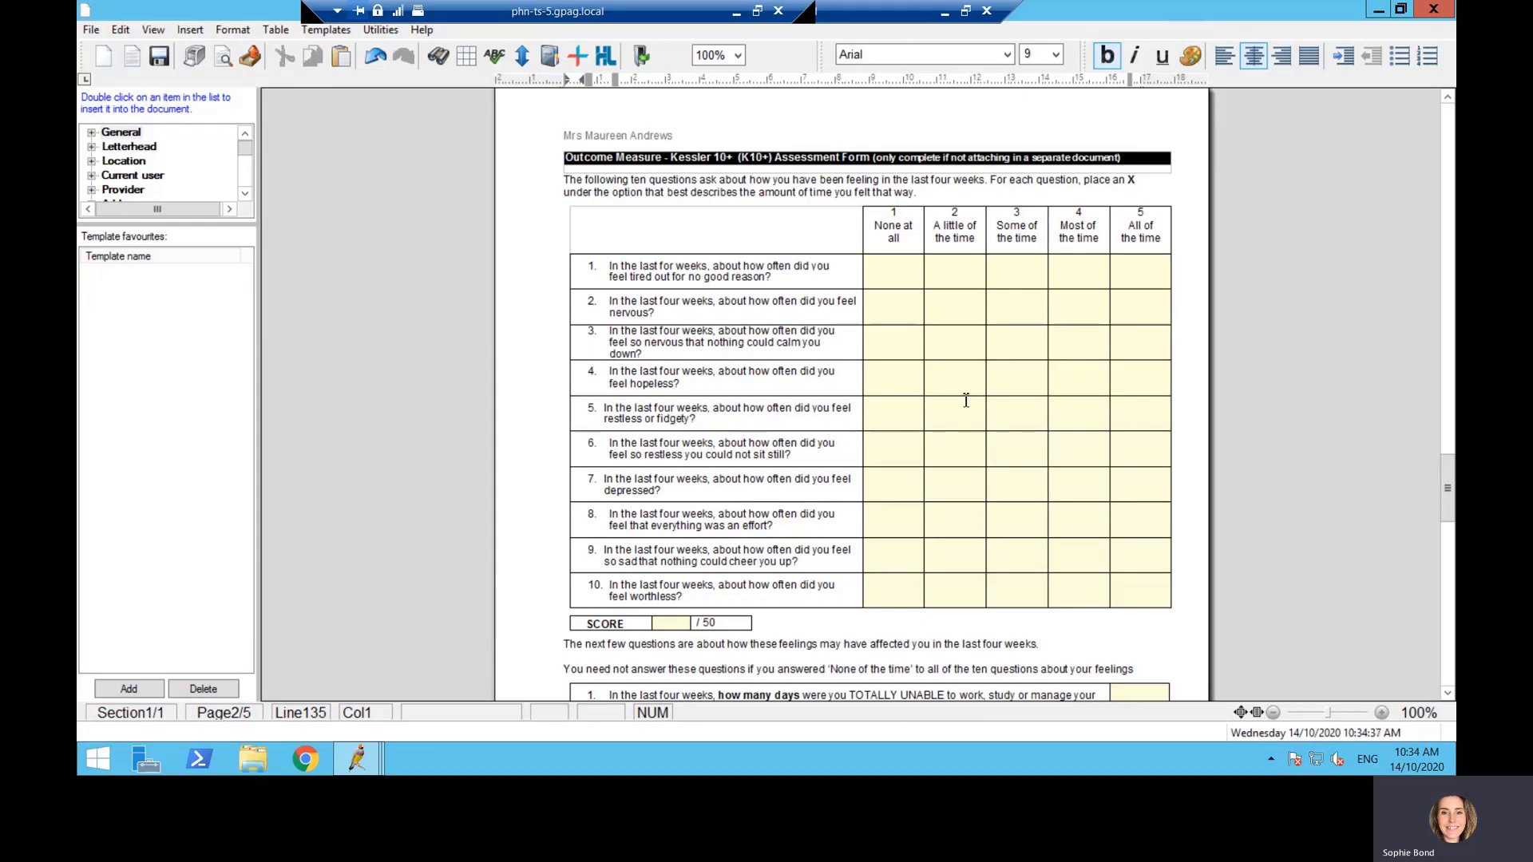
pyautogui.click(1088, 267)
pyautogui.write('X')
pyautogui.click(1083, 298)
pyautogui.write('X')
pyautogui.click(1085, 342)
pyautogui.write('X')
pyautogui.click(1086, 377)
pyautogui.write('X')
pyautogui.click(1084, 419)
pyautogui.write('X')
pyautogui.click(1088, 449)
pyautogui.write('X')
pyautogui.click(1084, 483)
pyautogui.write('X')
pyautogui.click(1081, 522)
pyautogui.write('X')
pyautogui.click(1088, 553)
pyautogui.write('X')
pyautogui.click(1088, 589)
pyautogui.write('X')
pyautogui.click(677, 621)
pyautogui.write('40')
# Step: Answer the K10+ follow-up questions with 5 days, 20 days and 1 visit, and mark "Most of the time" for question 4
pyautogui.scroll(-2, 763, 457)
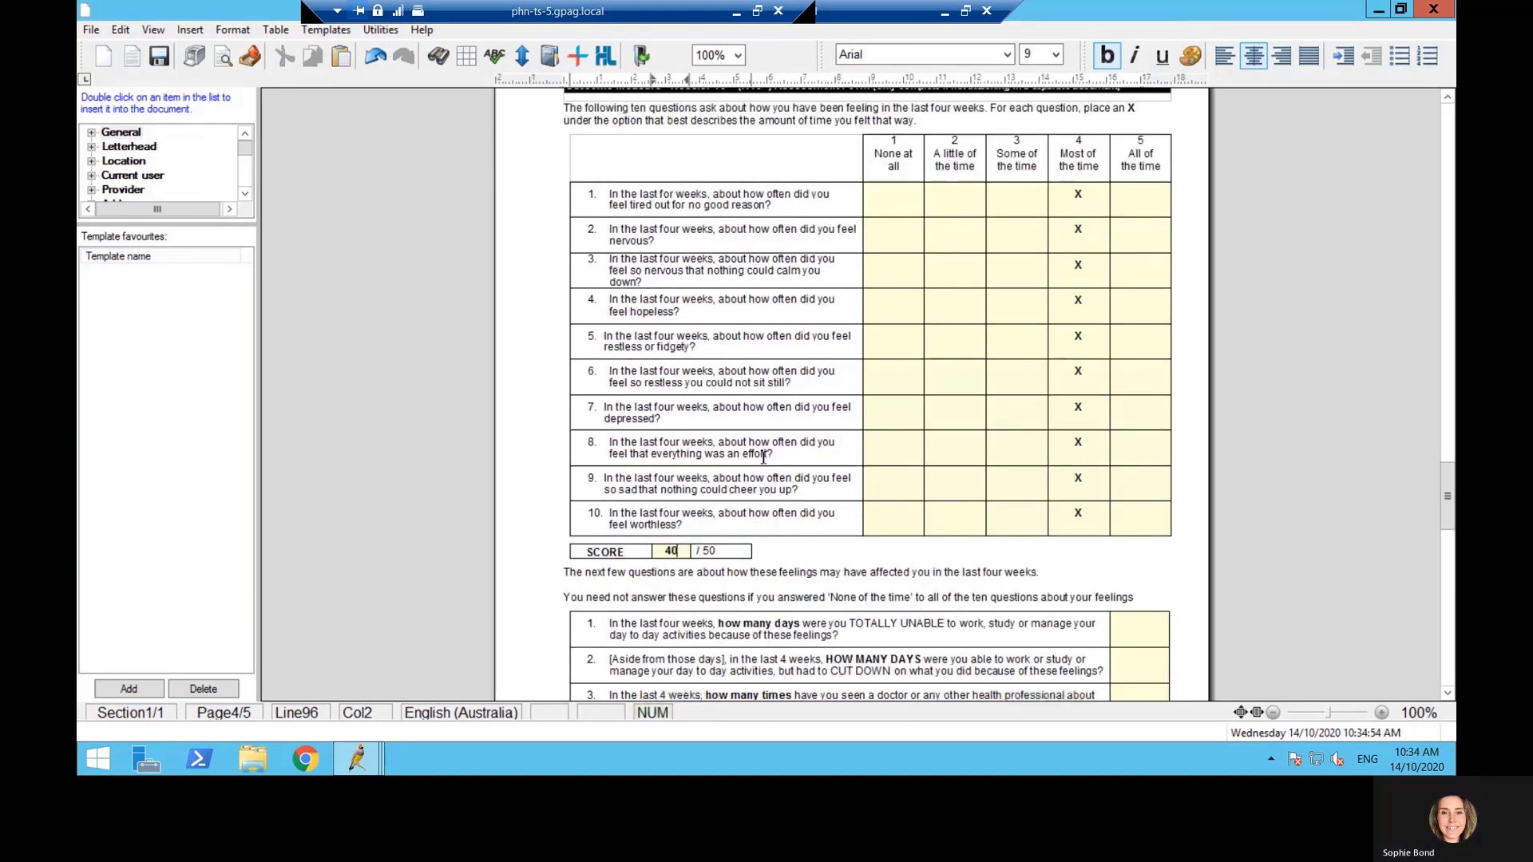
pyautogui.scroll(-2, 763, 457)
pyautogui.scroll(-2, 793, 504)
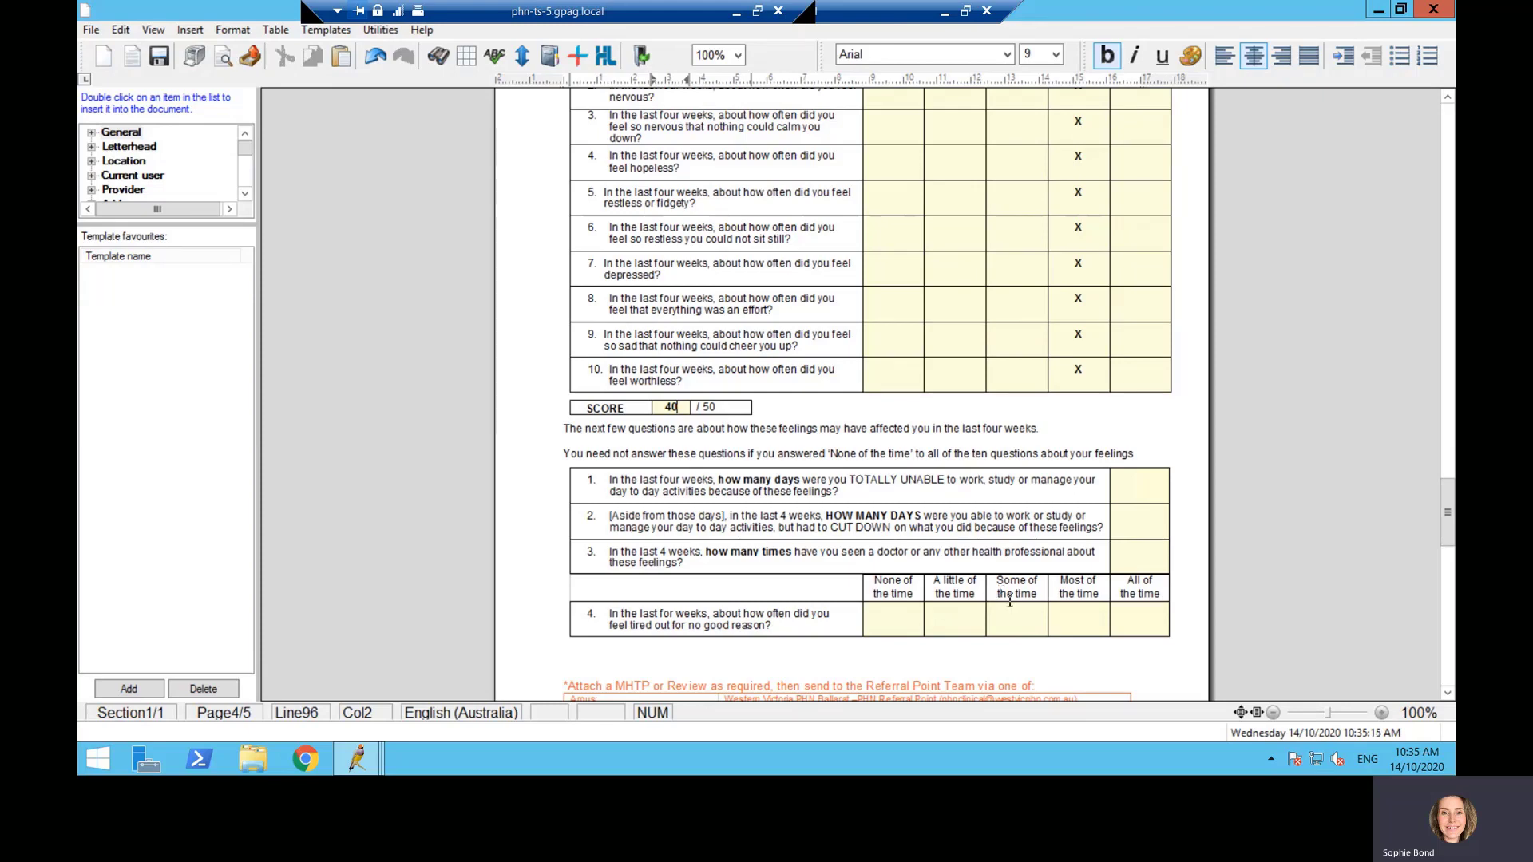
pyautogui.click(1151, 498)
pyautogui.write('5')
pyautogui.click(1157, 524)
pyautogui.write('20')
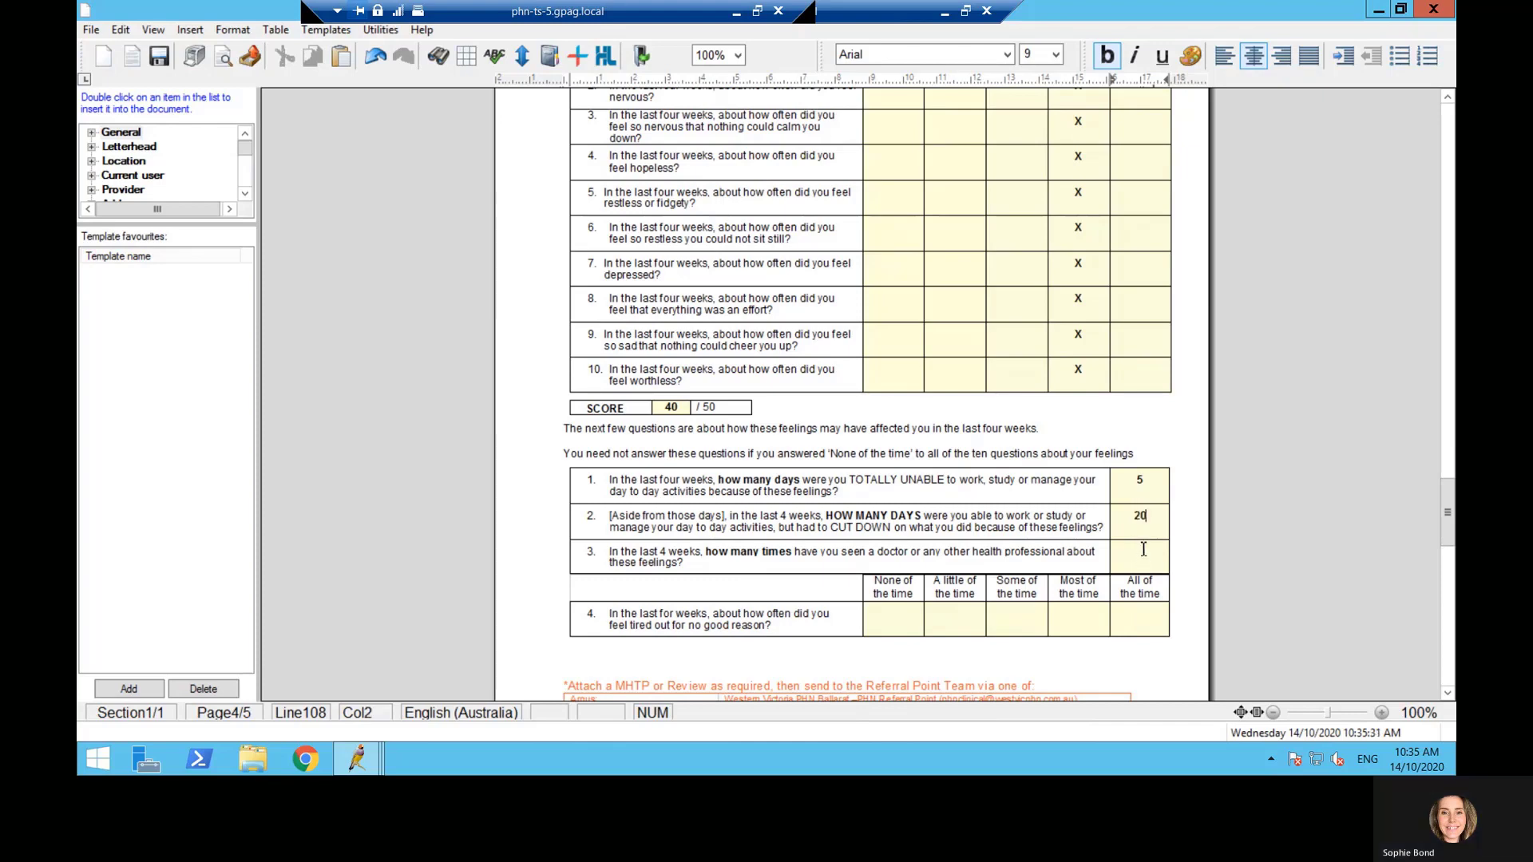
pyautogui.click(1144, 550)
pyautogui.write('1')
pyautogui.click(1082, 617)
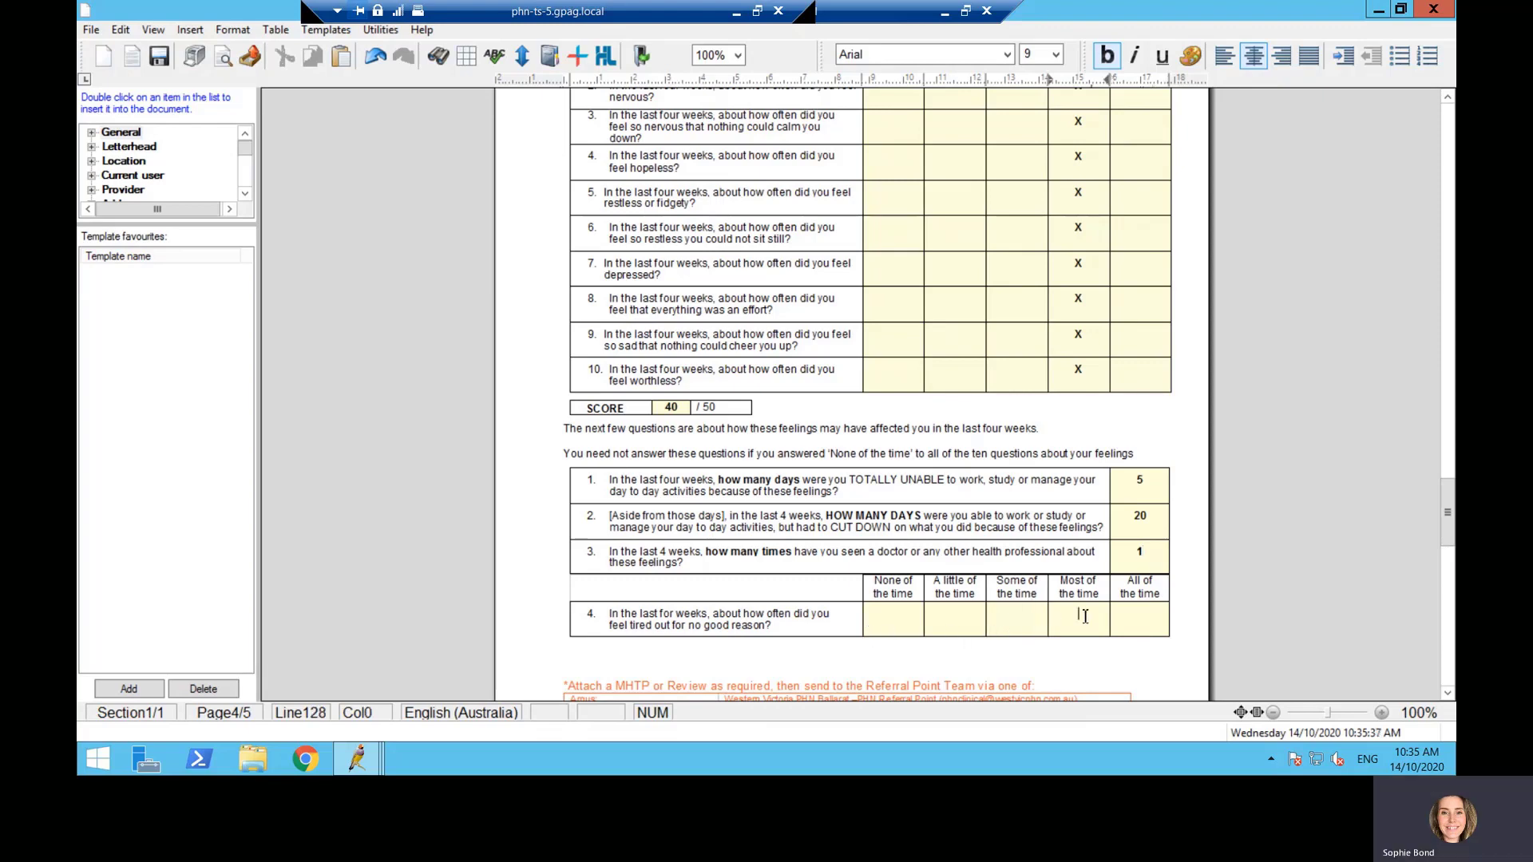
pyautogui.write('X')
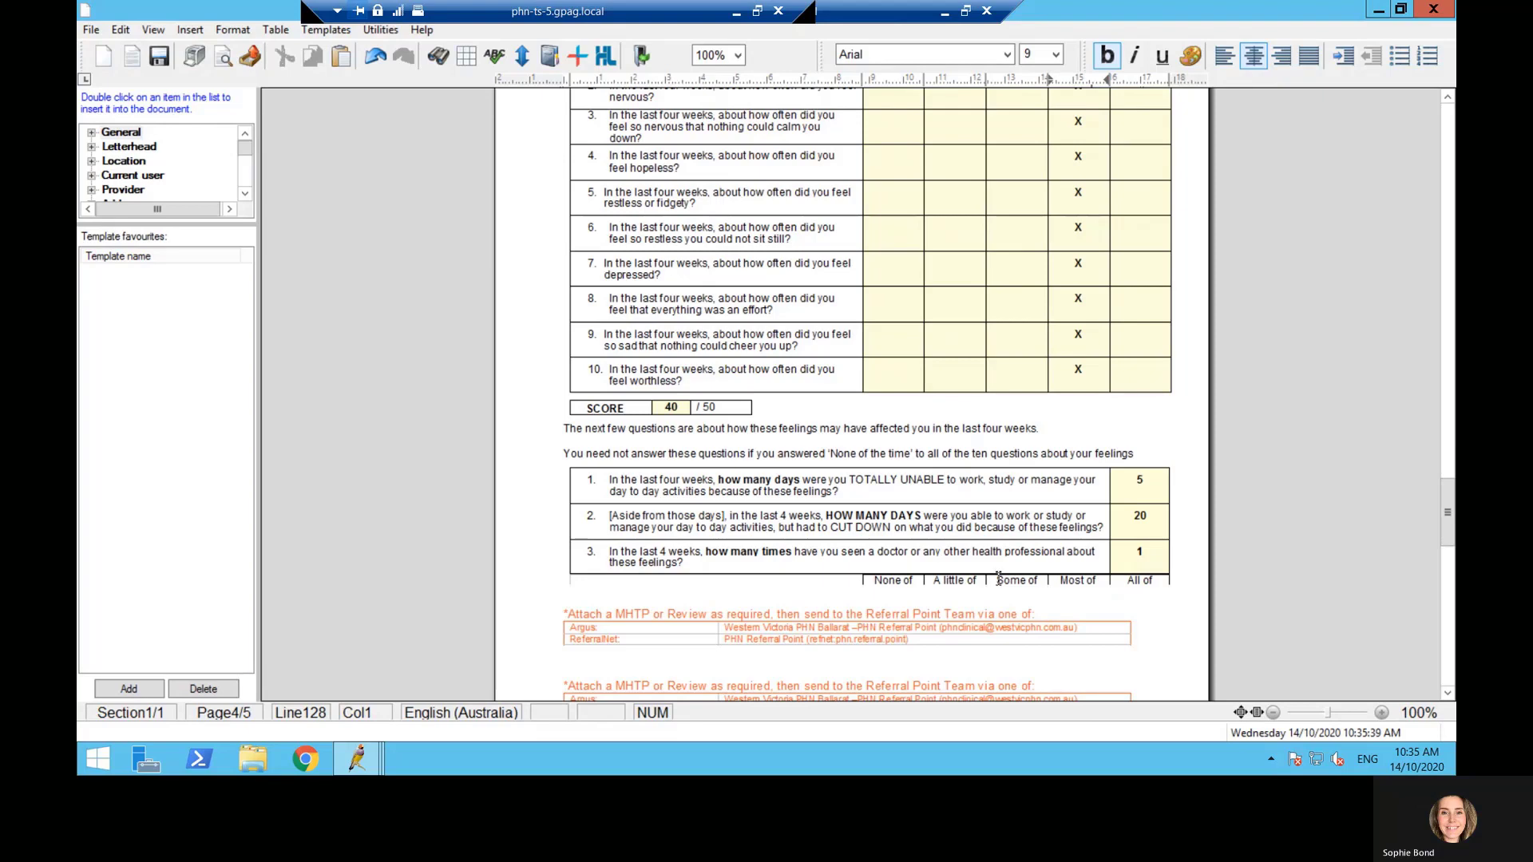
# Step: Find the "Paste MHTP or Review here" page, then switch to the patient record and display the outgoing Mental Health Plan dated 29/09/2020
pyautogui.scroll(-3, 1006, 551)
pyautogui.scroll(-4, 1020, 508)
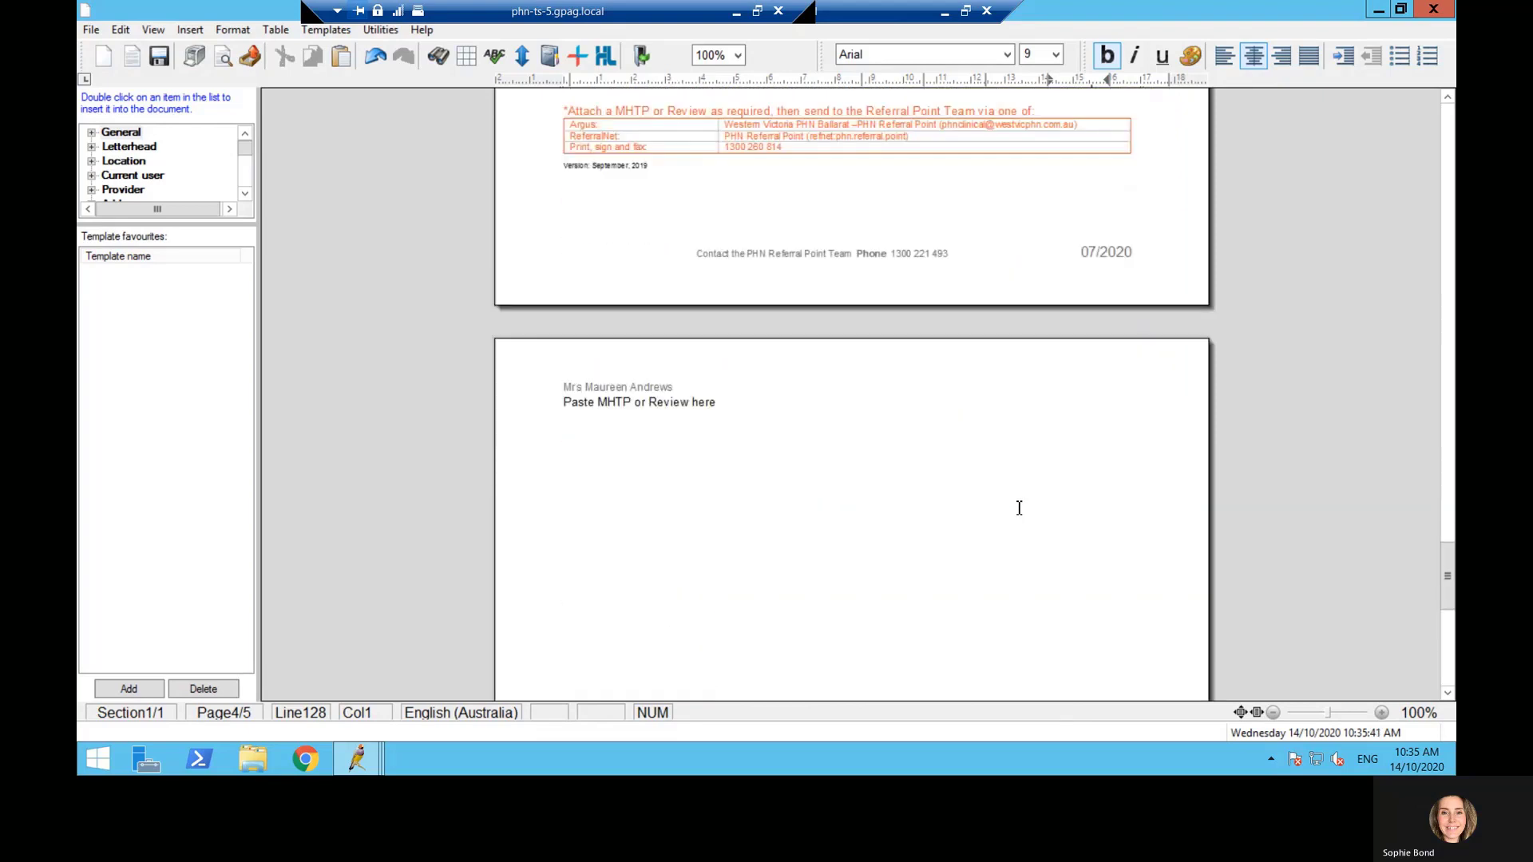
pyautogui.scroll(-1, 1020, 507)
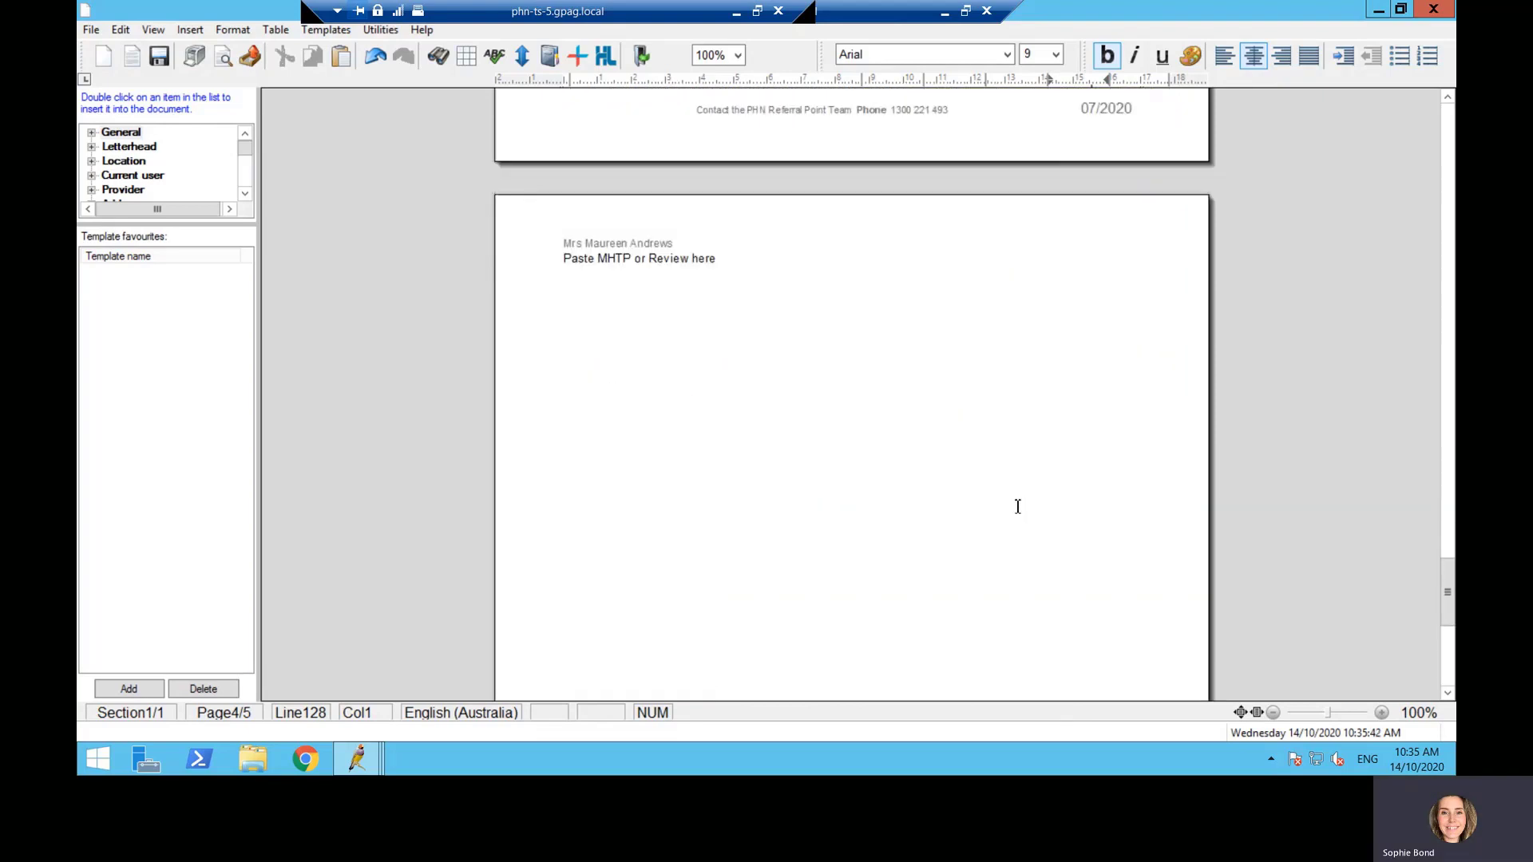
pyautogui.click(651, 264)
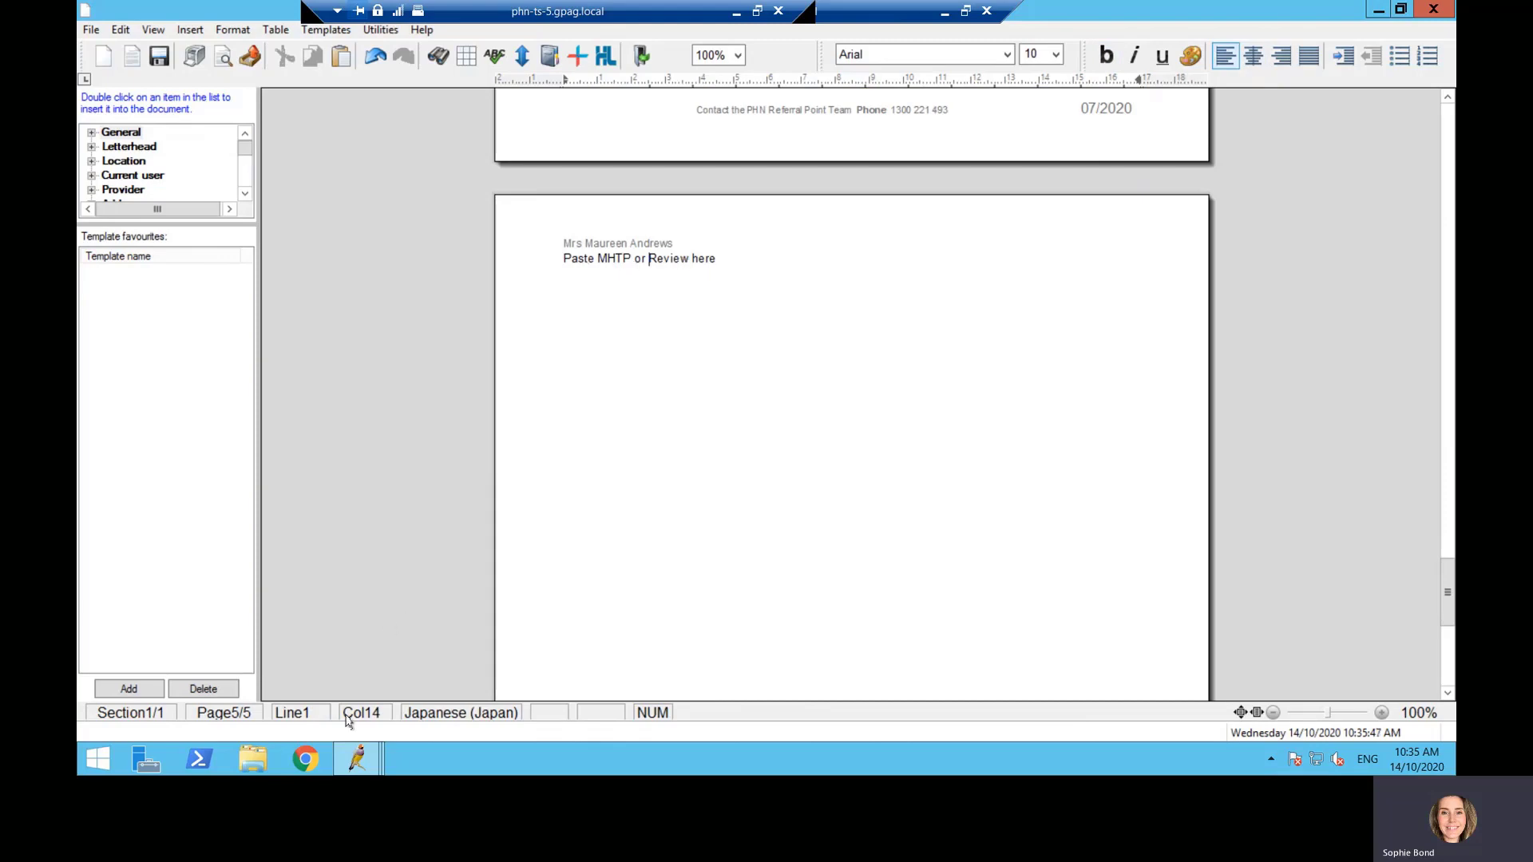
pyautogui.click(374, 770)
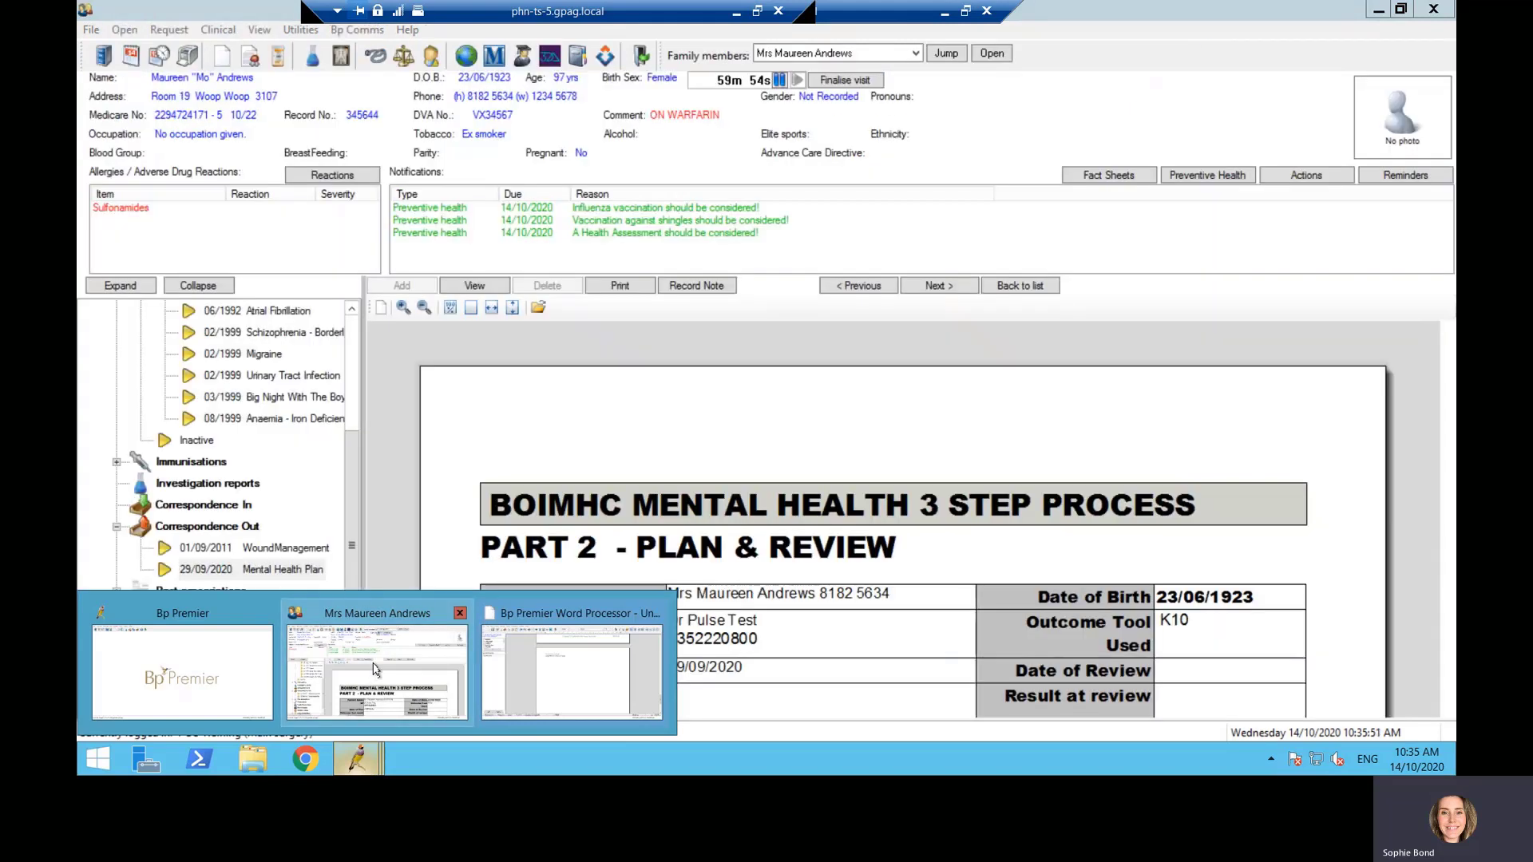
pyautogui.click(374, 669)
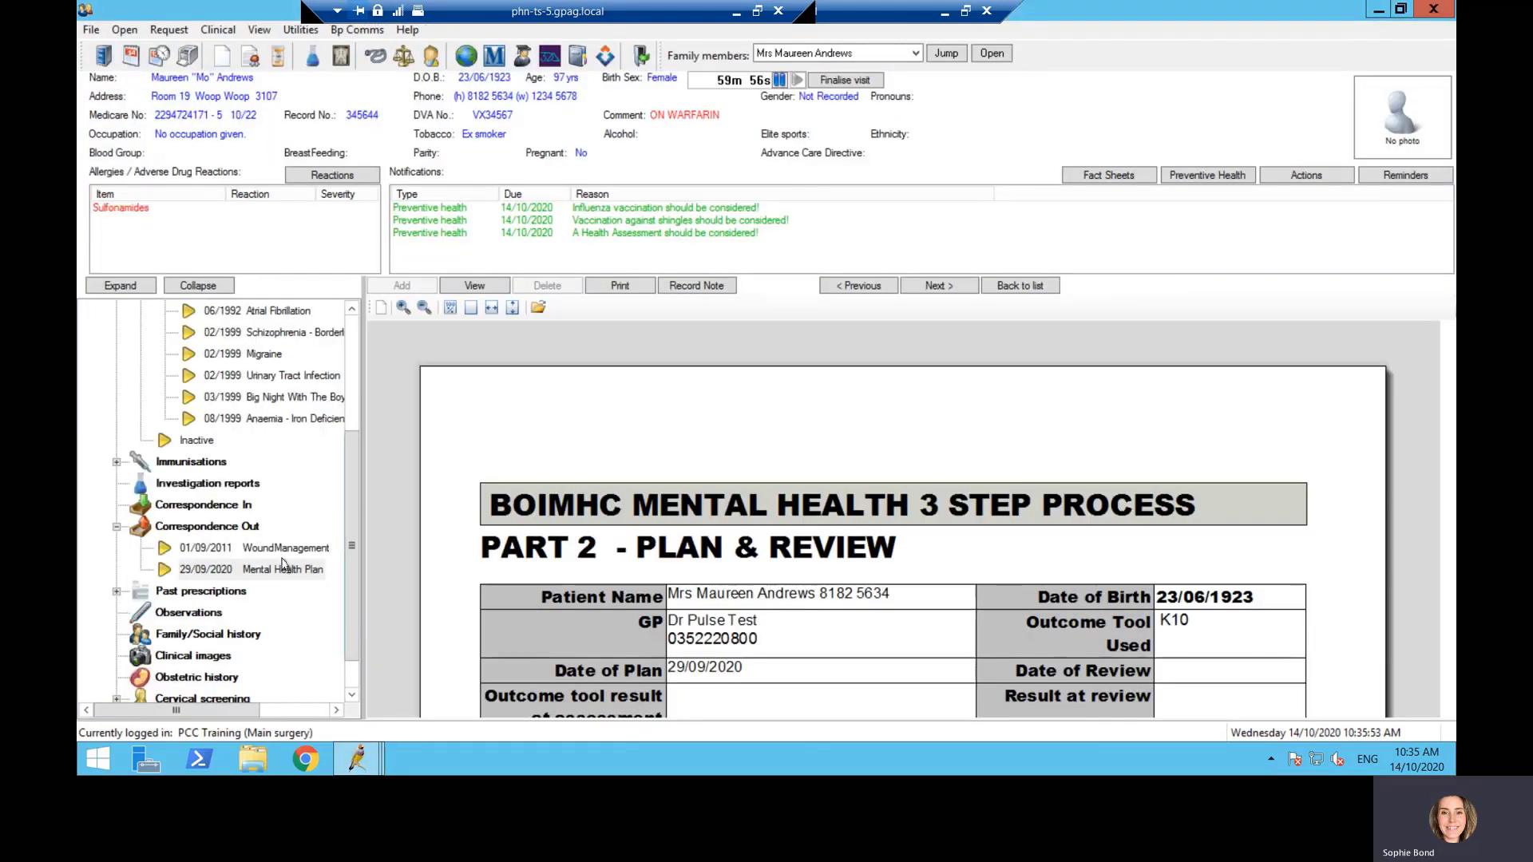
pyautogui.click(251, 550)
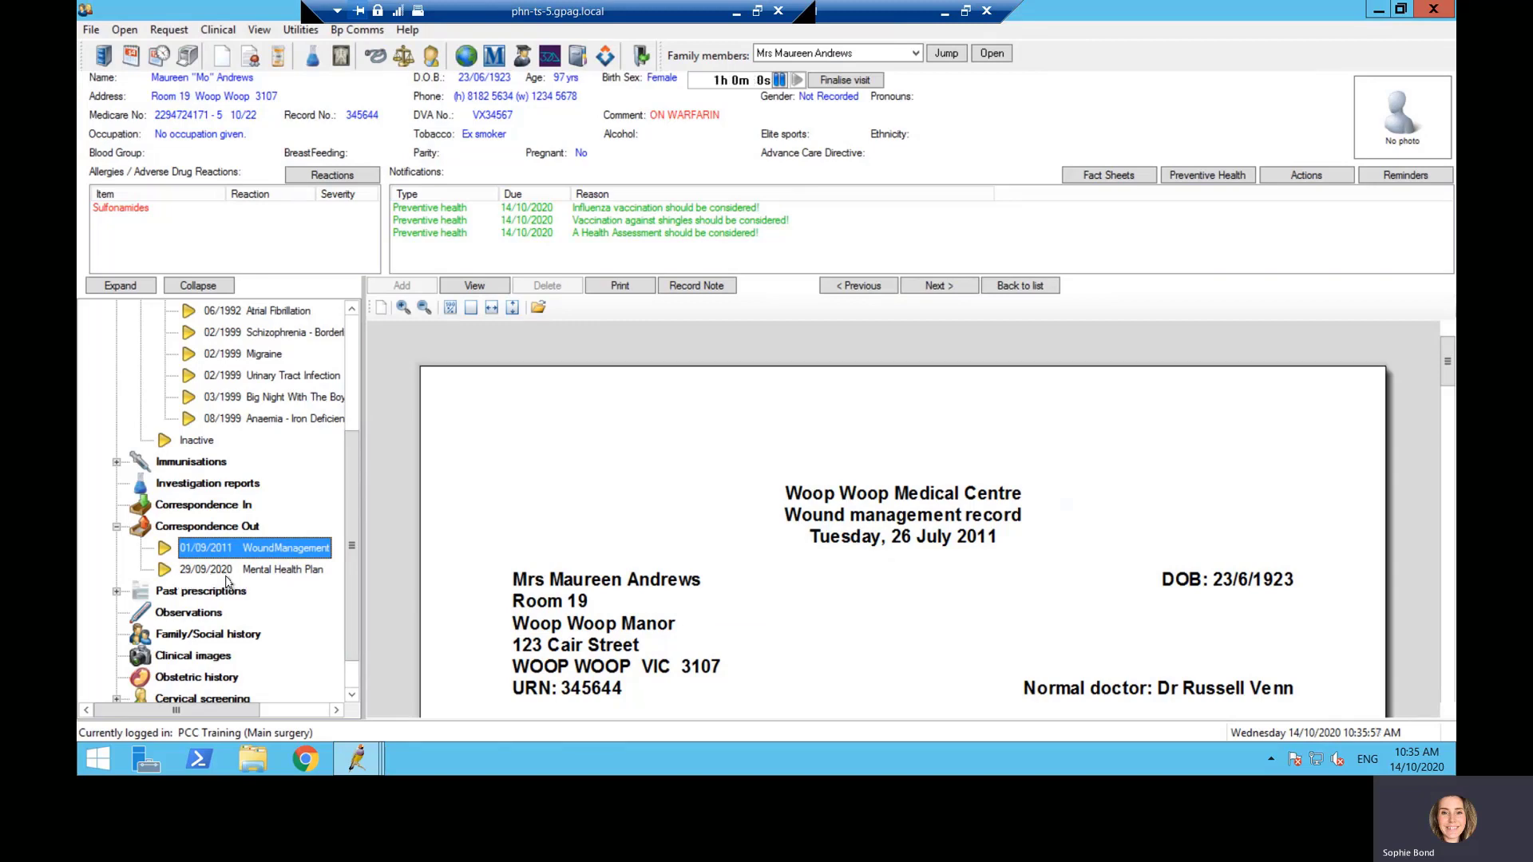
pyautogui.click(228, 570)
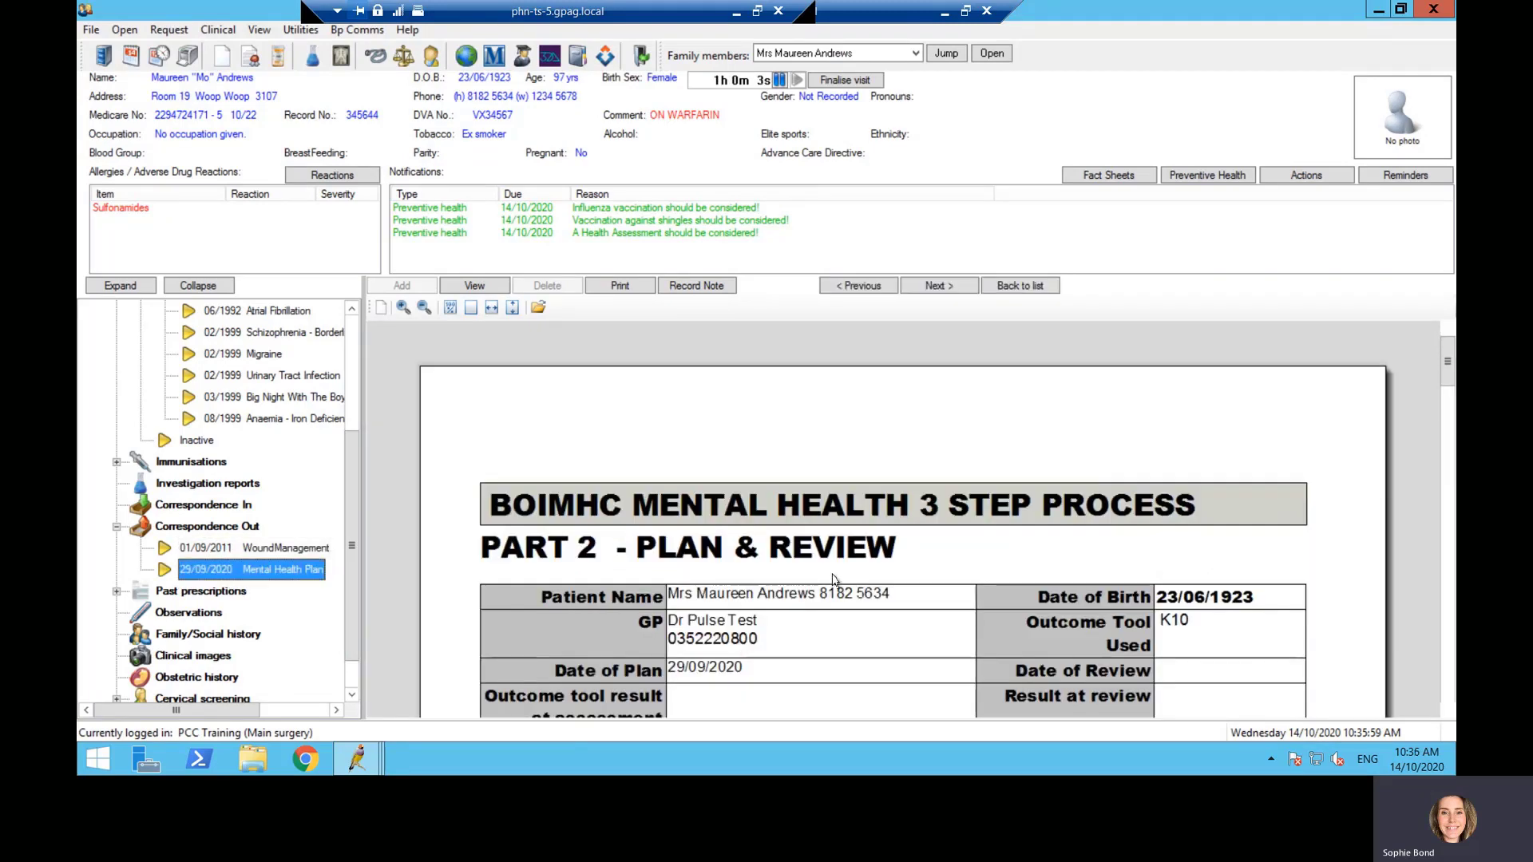
pyautogui.scroll(-1, 874, 576)
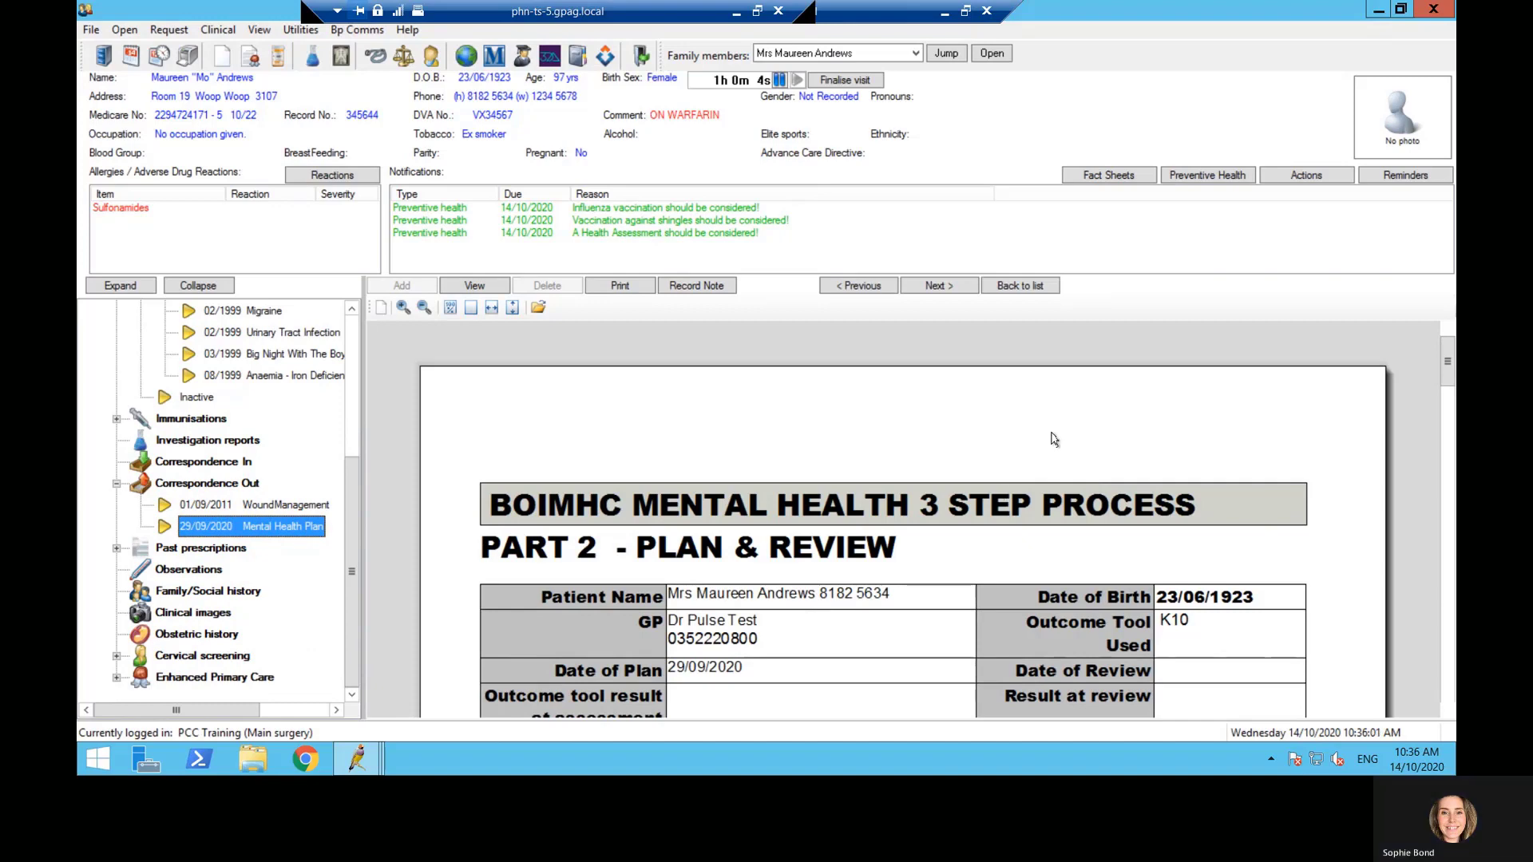
# Step: Copy the Mental Health Plan's text from the Privacy Legislation line back up to its title
pyautogui.click(1054, 487)
pyautogui.scroll(-10, 1054, 495)
pyautogui.scroll(-6, 1027, 585)
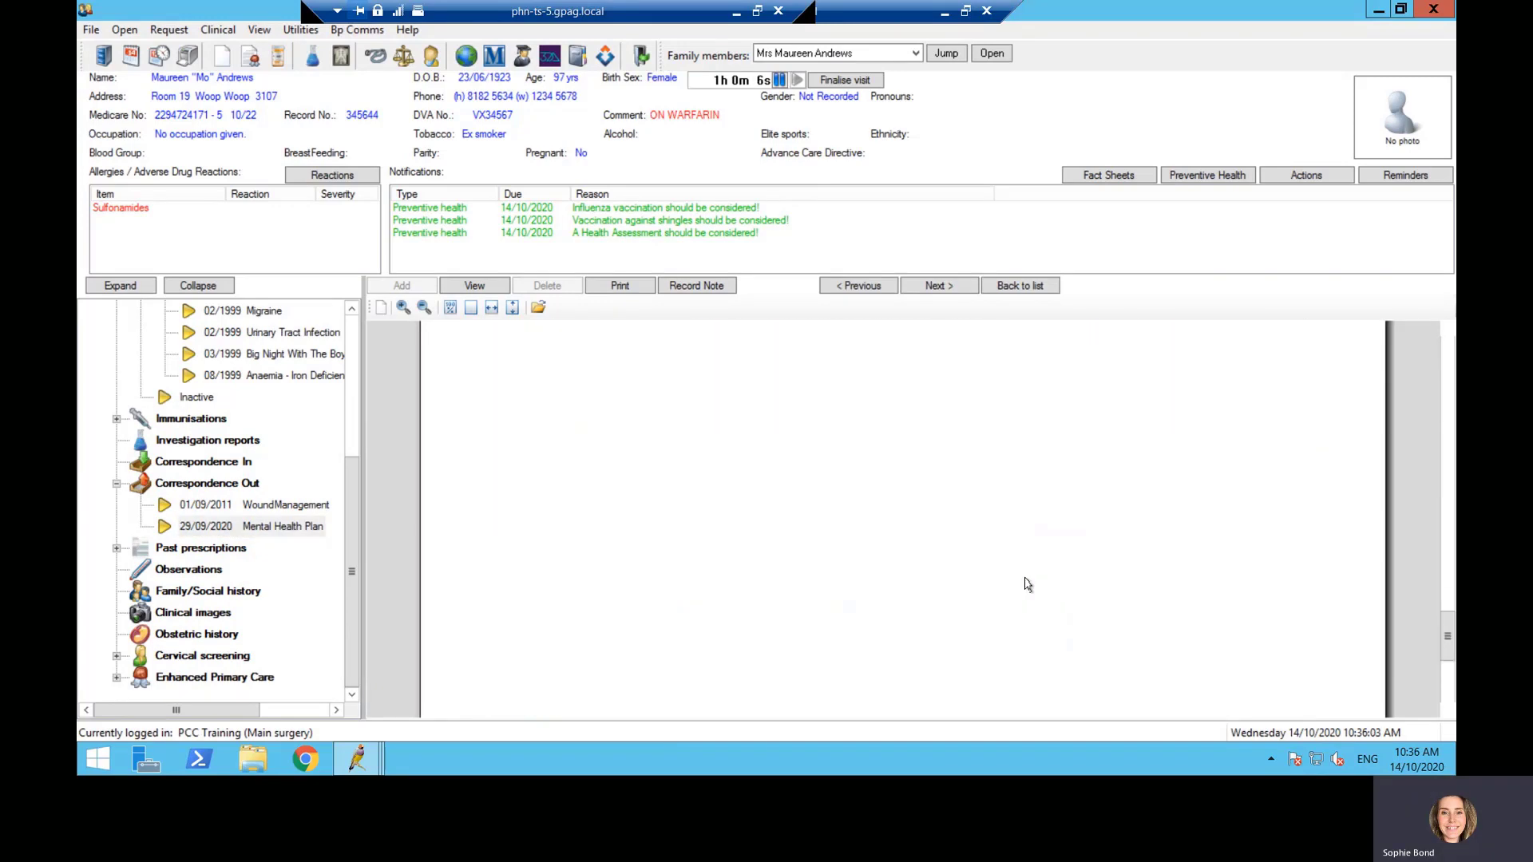
pyautogui.scroll(1, 1027, 586)
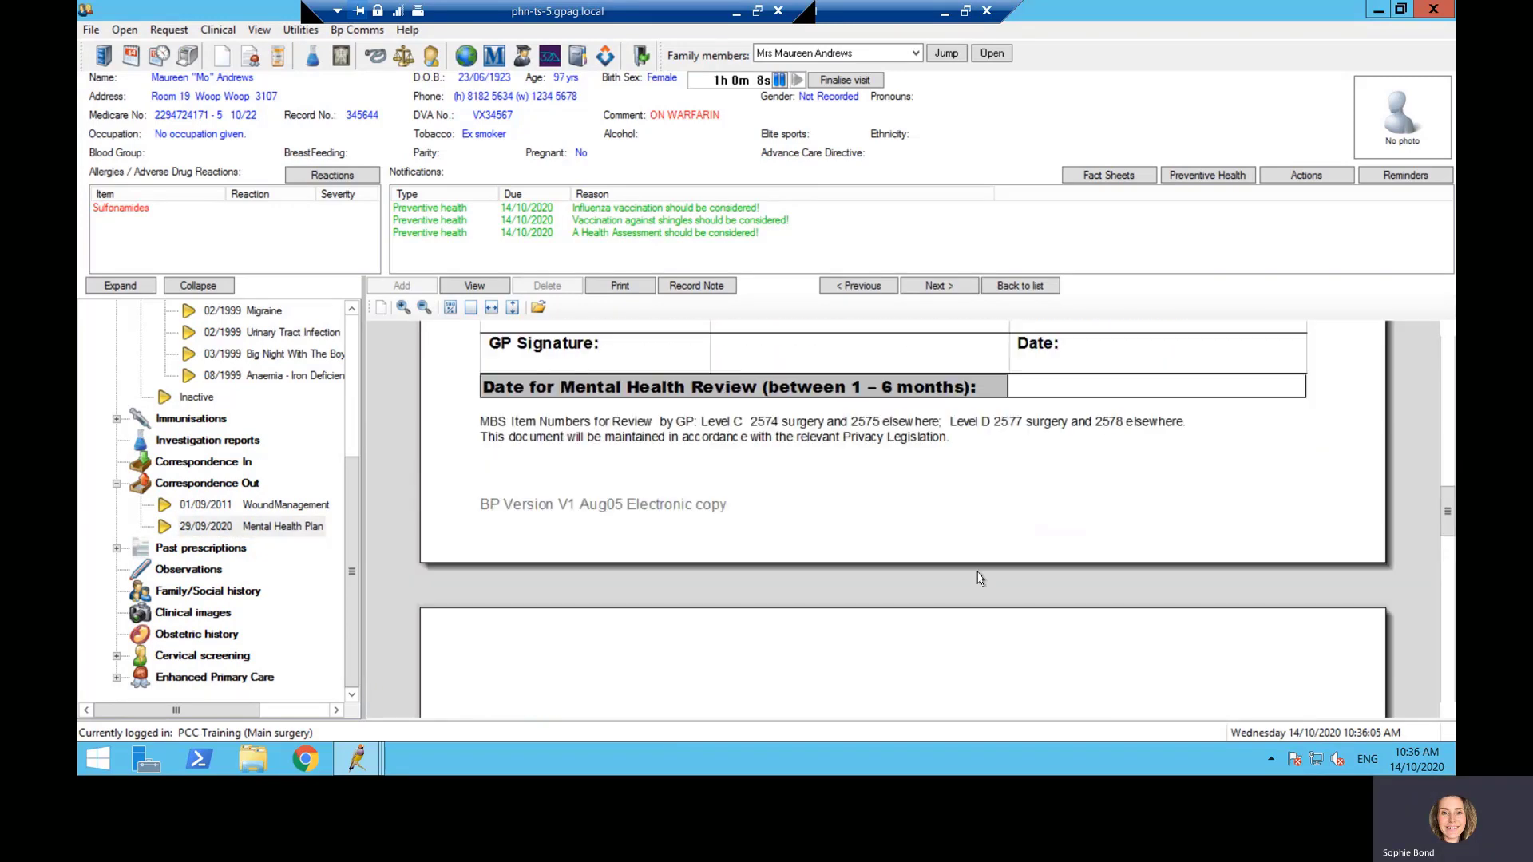
pyautogui.moveTo(951, 439)
pyautogui.mouseDown()
pyautogui.moveTo(475, 311)
pyautogui.moveTo(548, 427)
pyautogui.mouseUp()
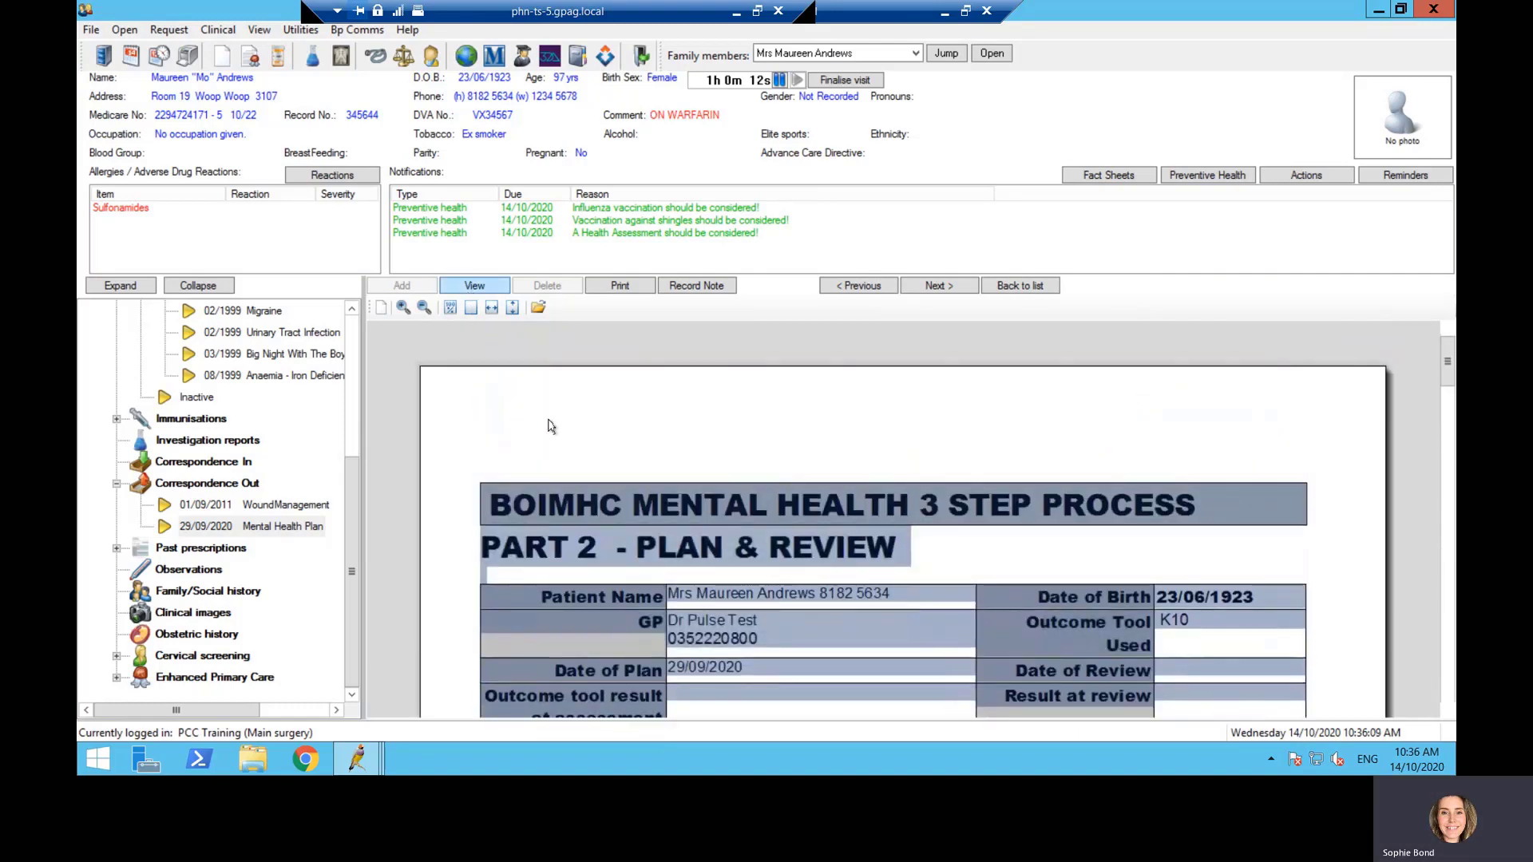
pyautogui.rightClick(609, 498)
pyautogui.click(632, 510)
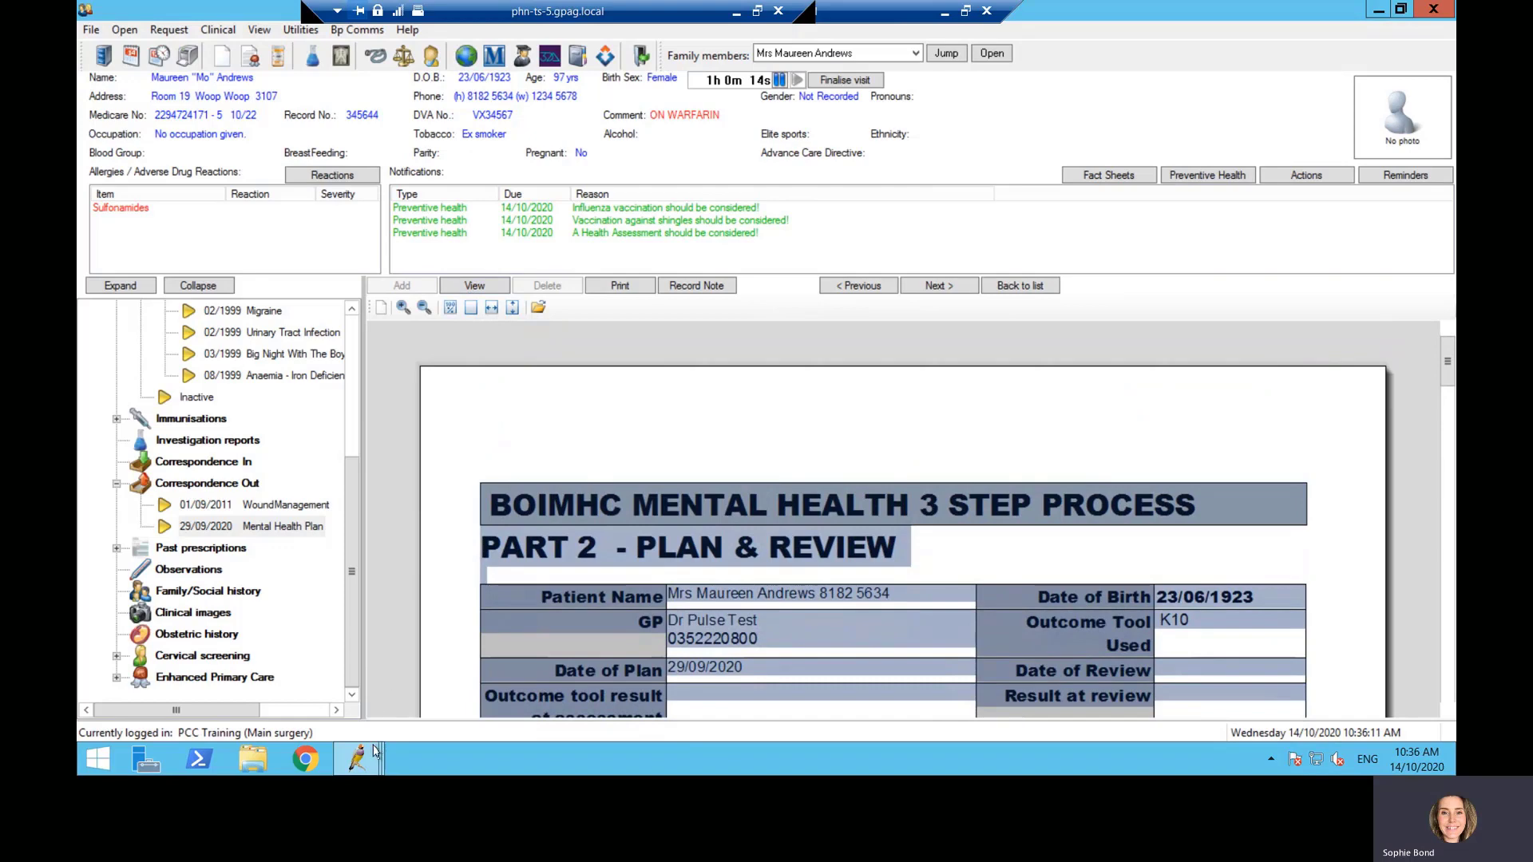
# Step: Return to the referral form and paste the copied Mental Health Plan two lines below "Paste MHTP or Review here"
pyautogui.moveTo(359, 762)
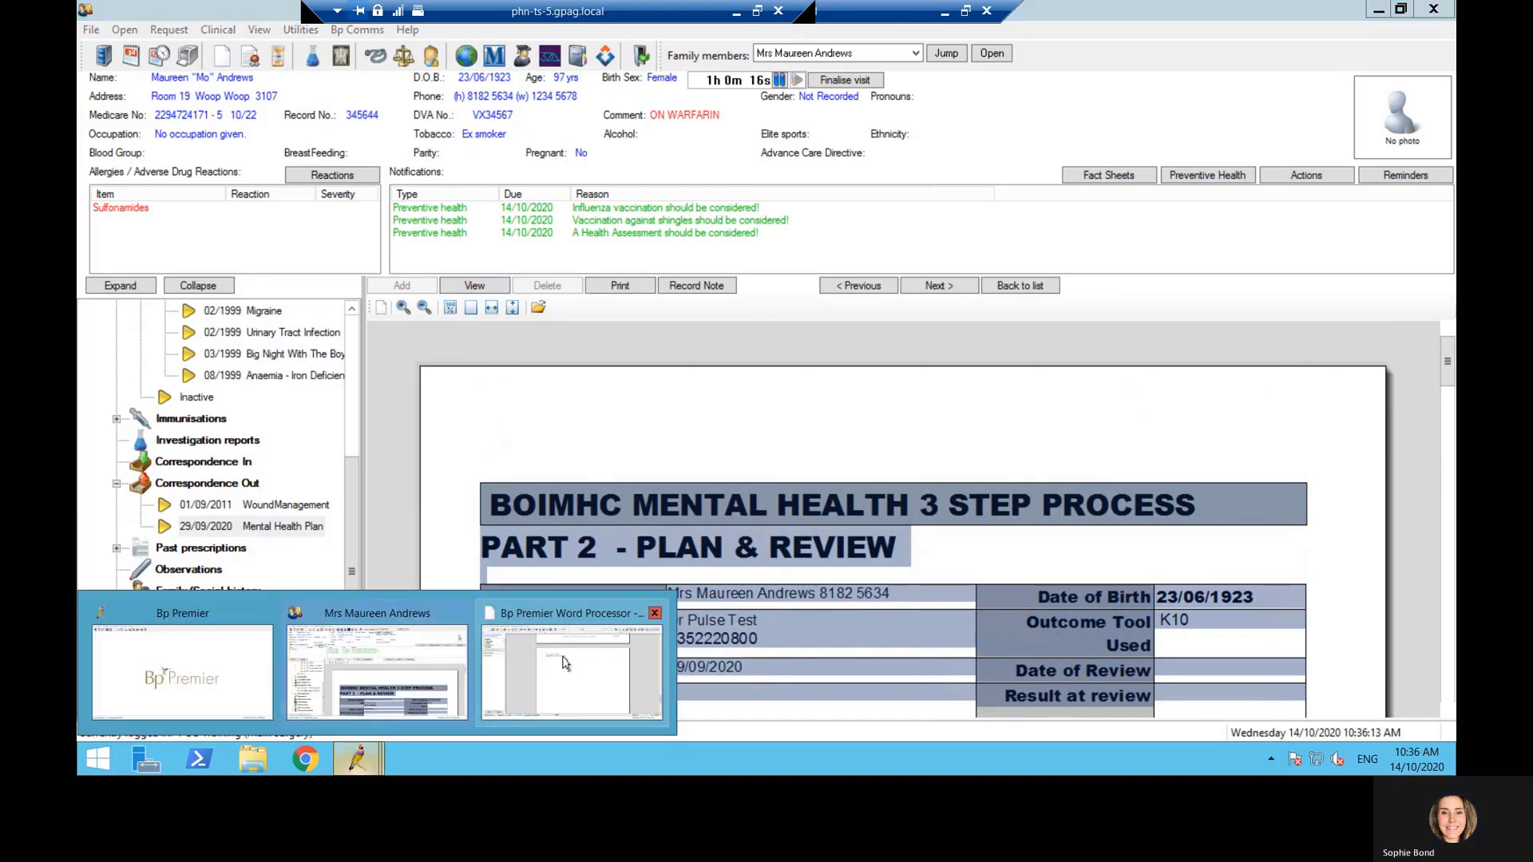
pyautogui.click(485, 689)
pyautogui.click(728, 261)
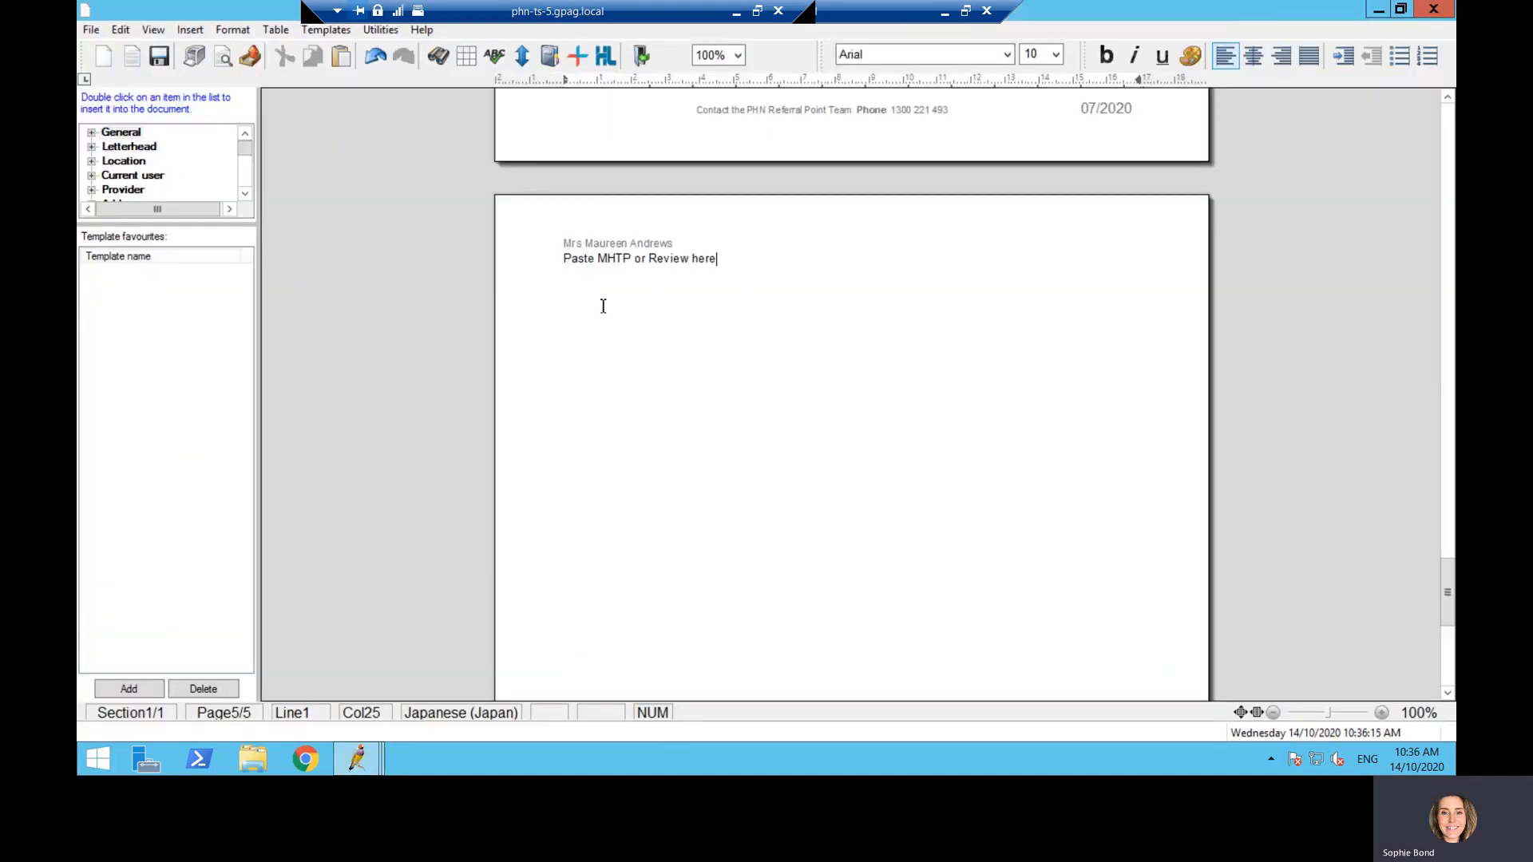
pyautogui.press('Return')
pyautogui.press('Return')
pyautogui.rightClick(586, 295)
pyautogui.click(630, 346)
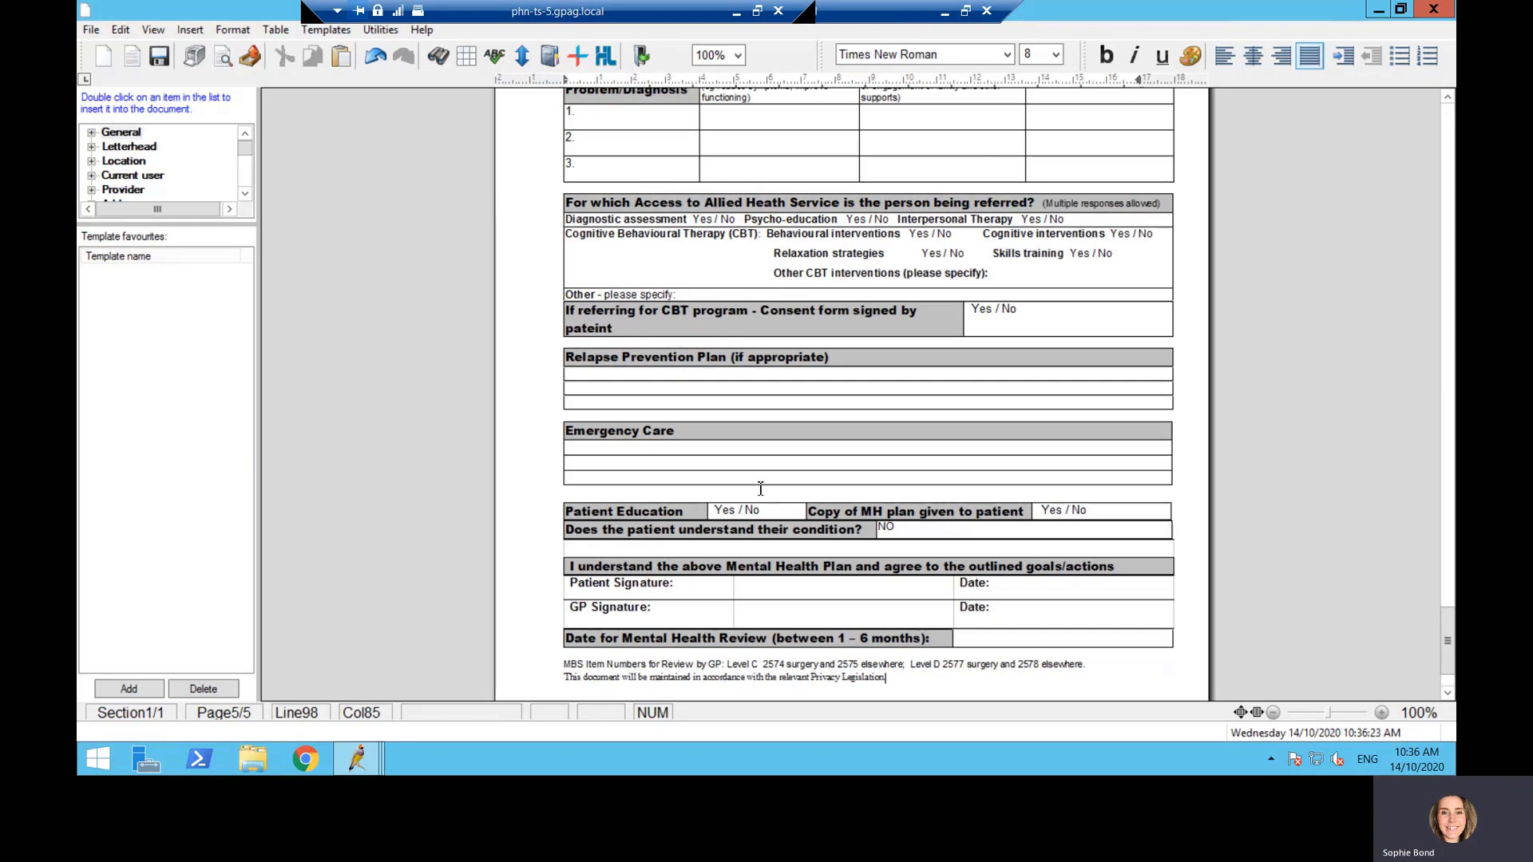
pyautogui.scroll(-3, 778, 493)
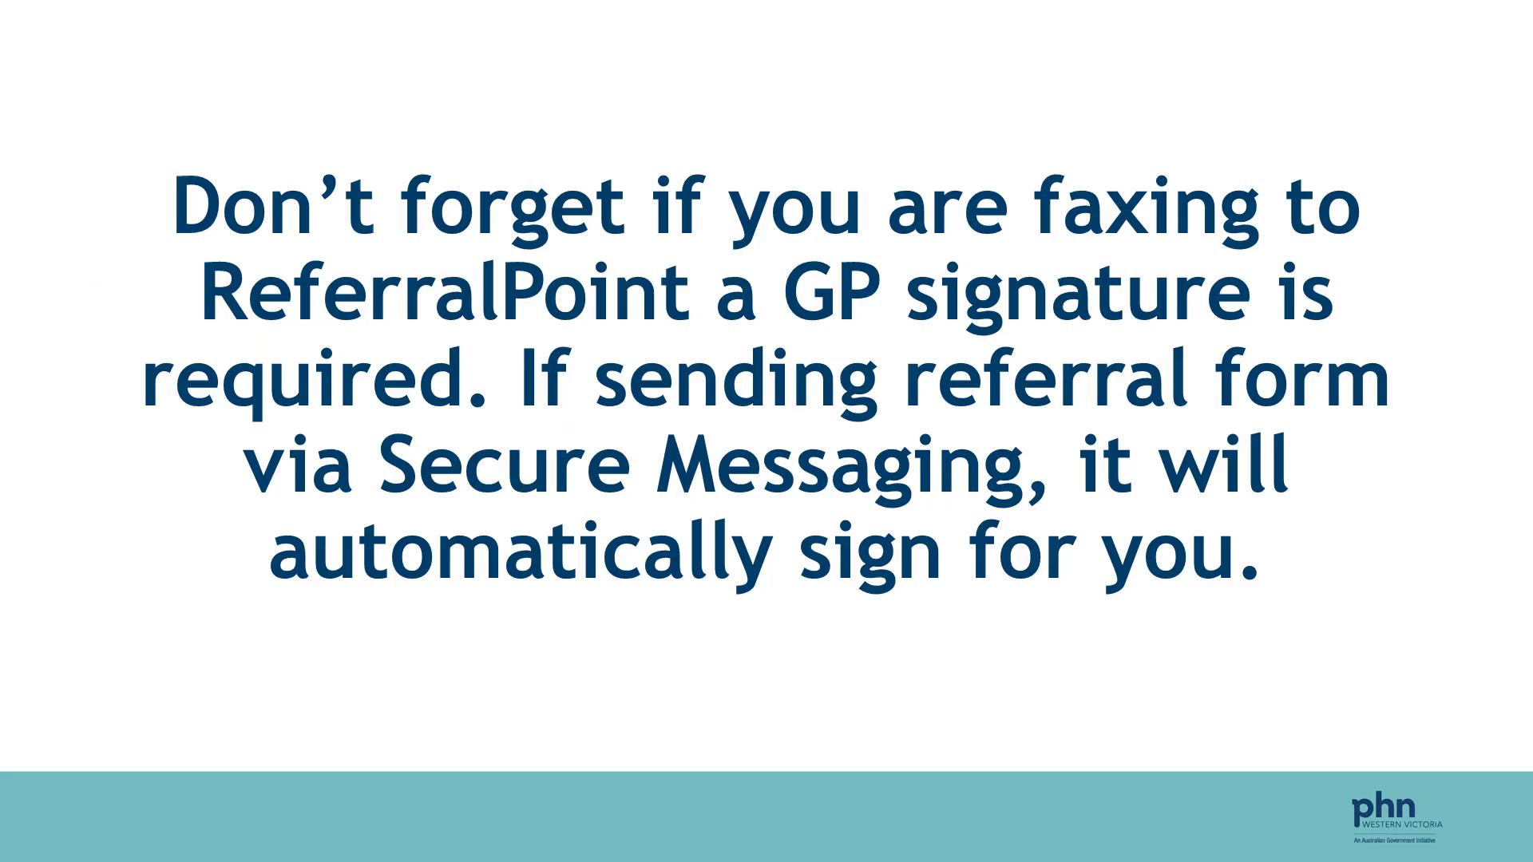